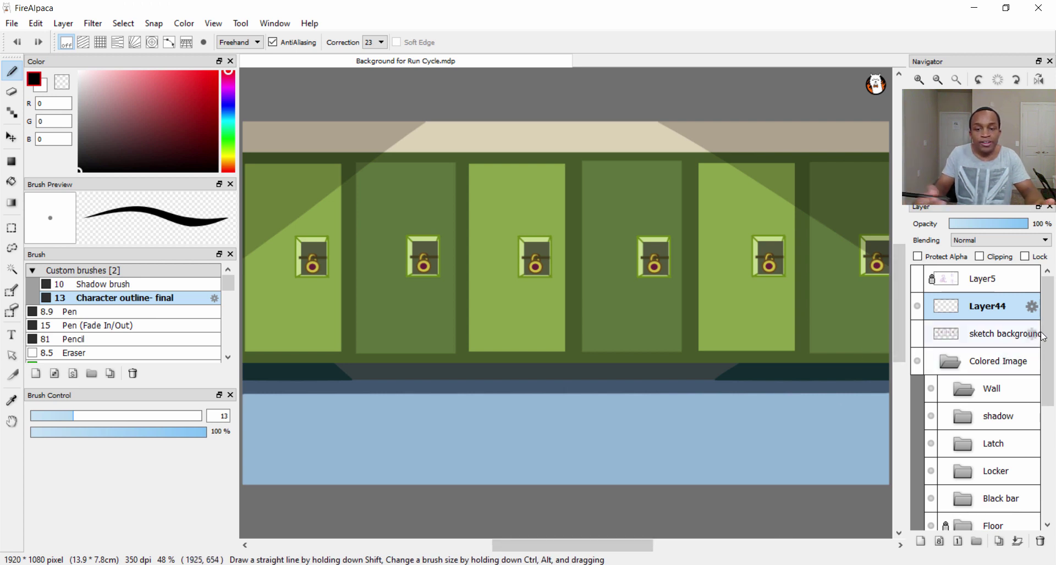
Scroll the Layer panel of 'Background for Run Cycle.mdp' and bring up the File menu.
mouse_move(1050, 331)
left_mouse_down()
mouse_move(1047, 479)
mouse_move(1046, 334)
left_mouse_up()
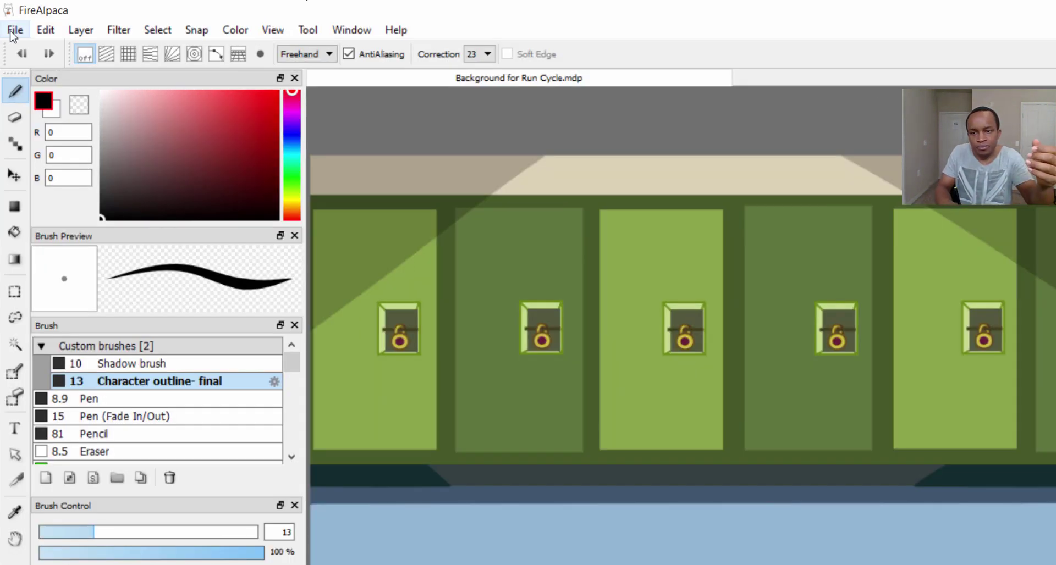
left_click(12, 23)
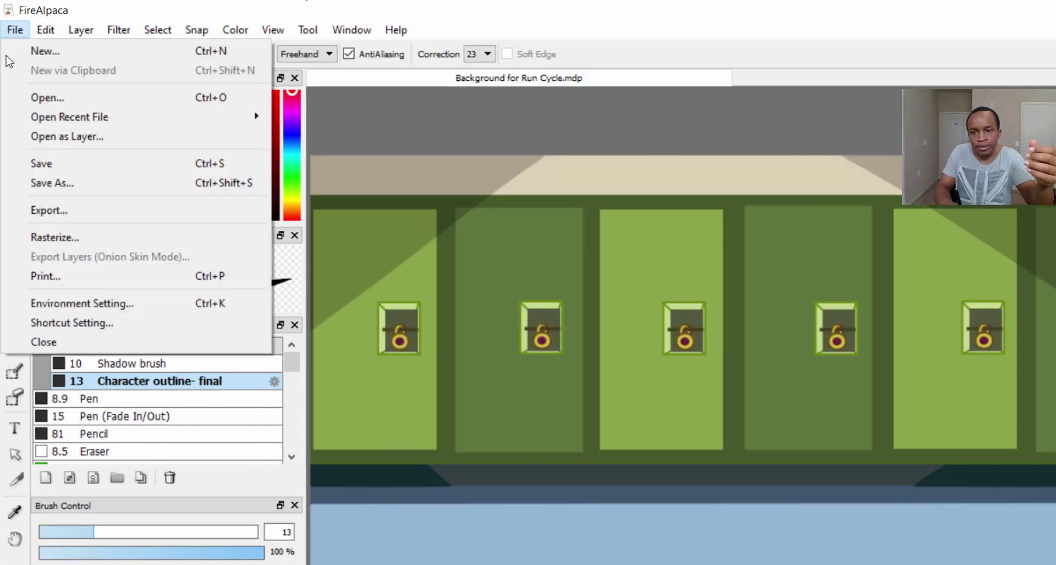
Export the locker background as a 1920×1080 PNG named 'background 1' in the Background folder.
left_click(106, 210)
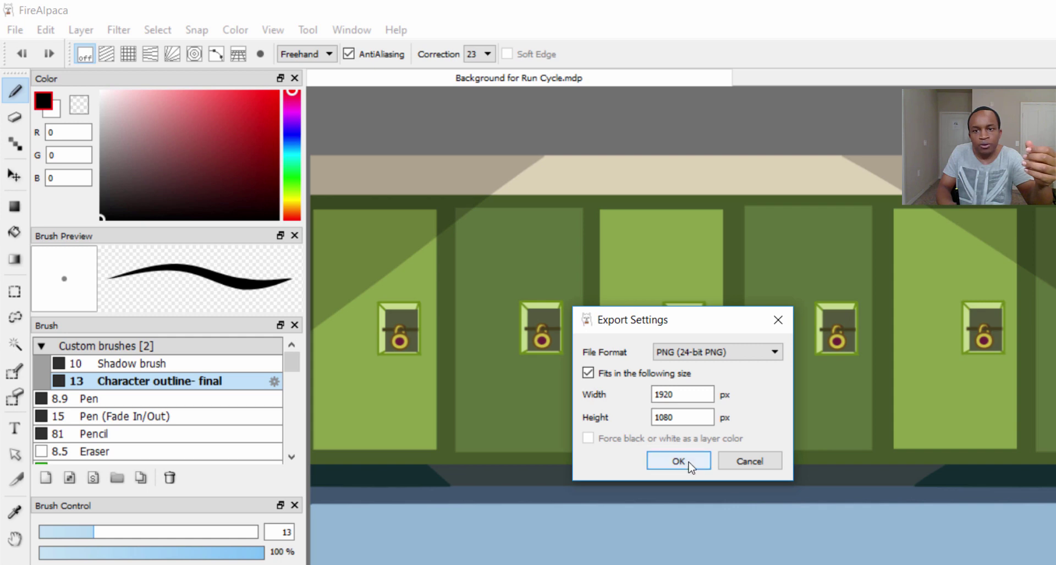
left_click(690, 463)
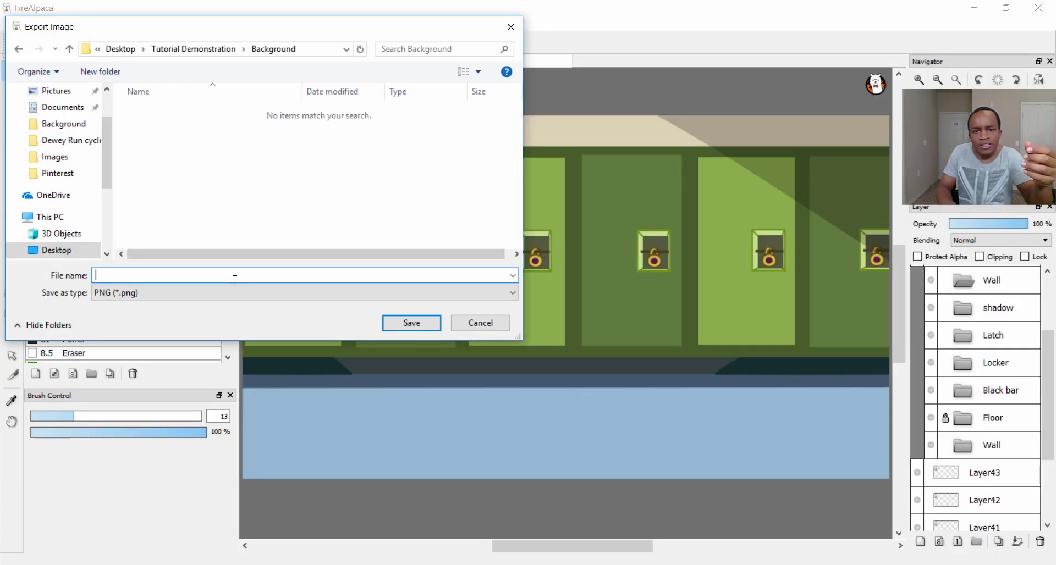
type("background 1")
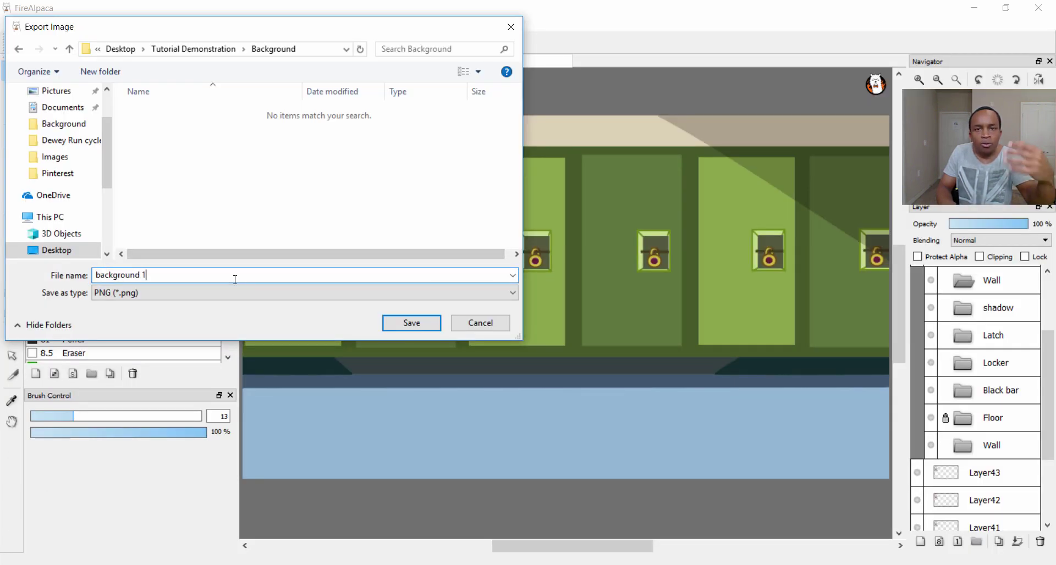
left_click(416, 325)
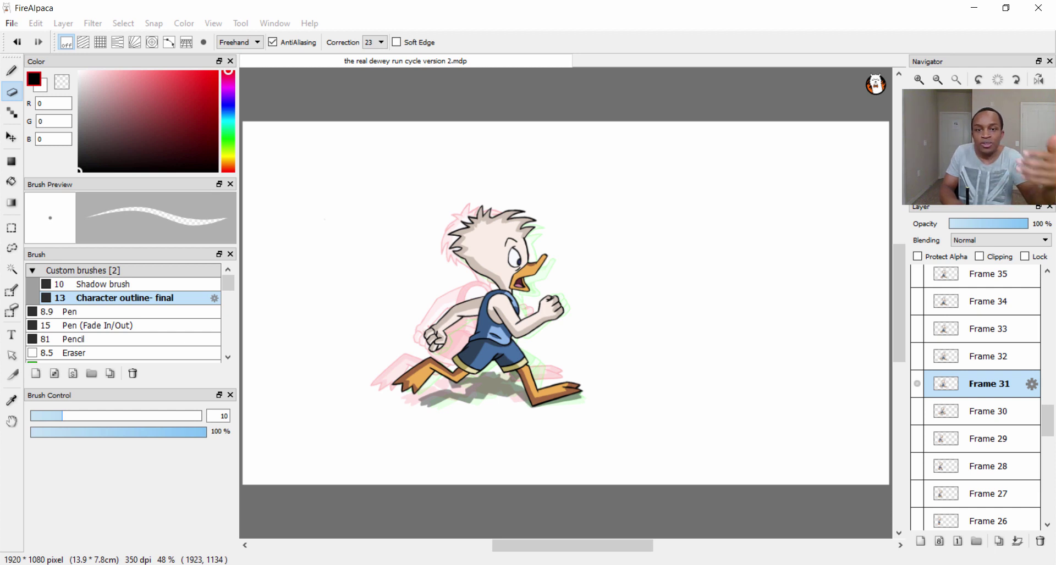
Preview the run cycle at 24 fps in an enlarged window, then close it and disable onion skin.
key("ctrl+shift+p")
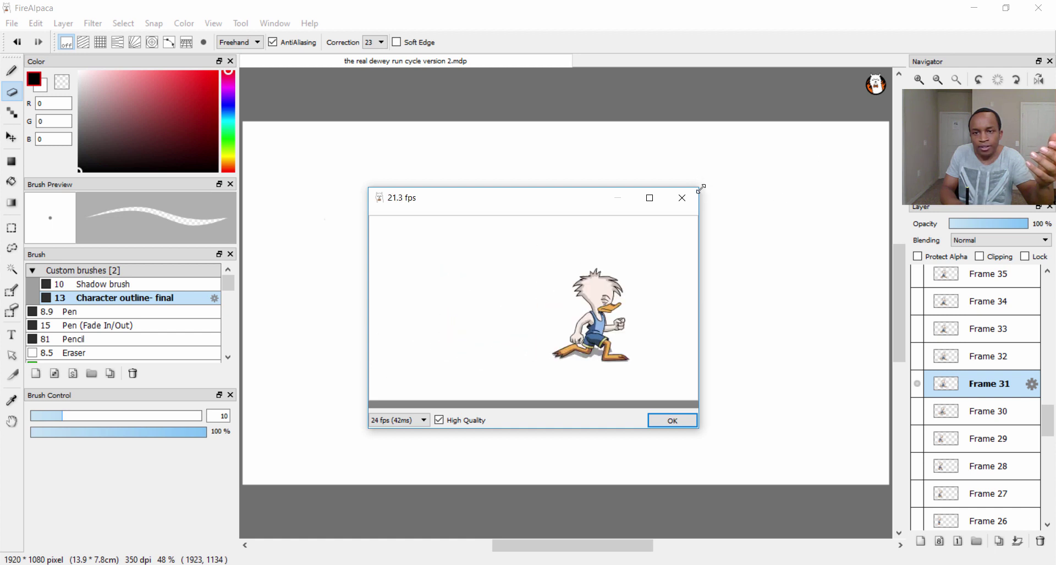
left_click_drag(697, 189, 926, 76)
left_click_drag(819, 88, 737, 100)
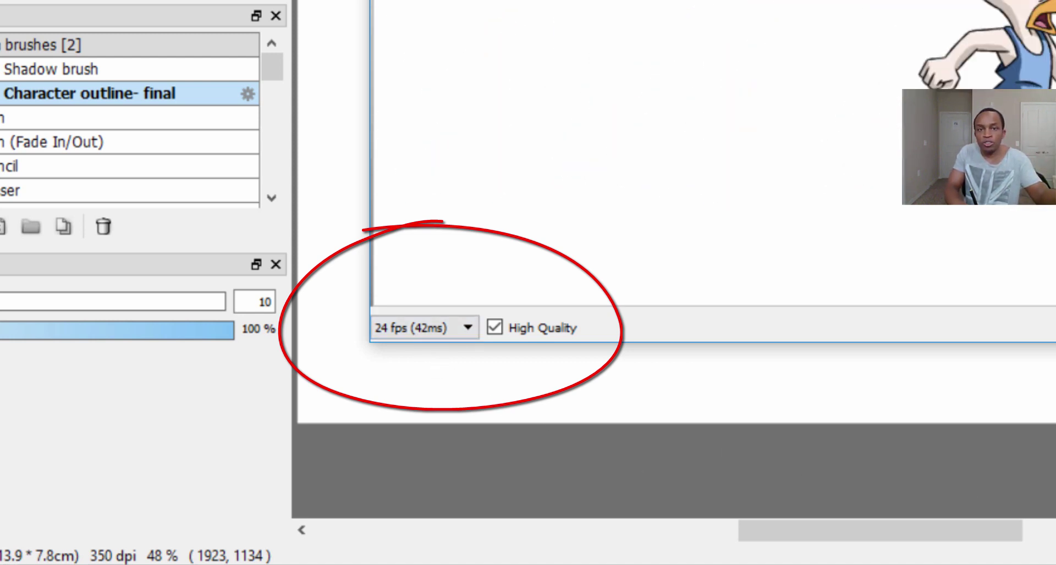
key("Escape")
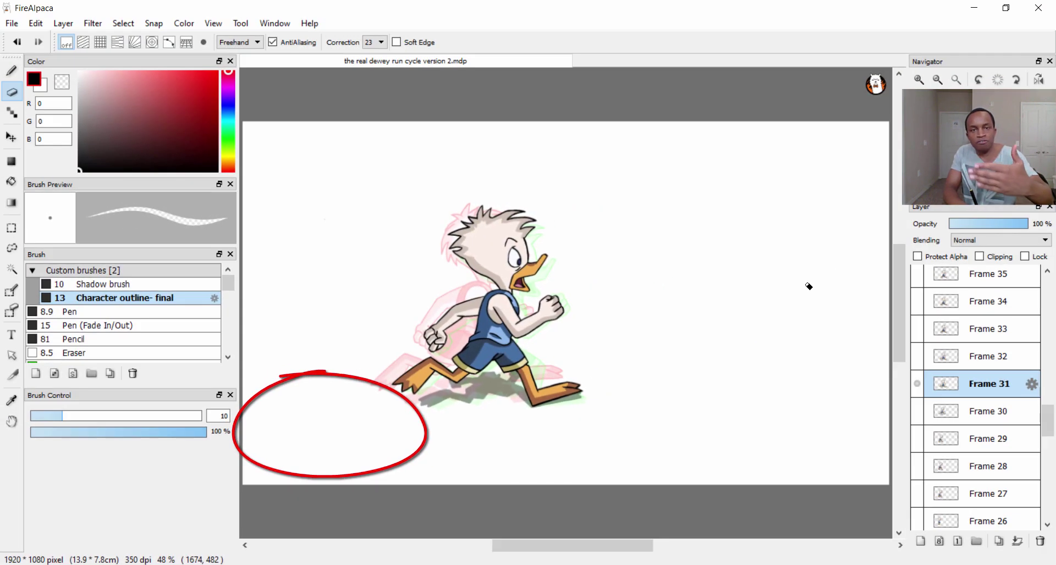
key("ctrl+shift+o")
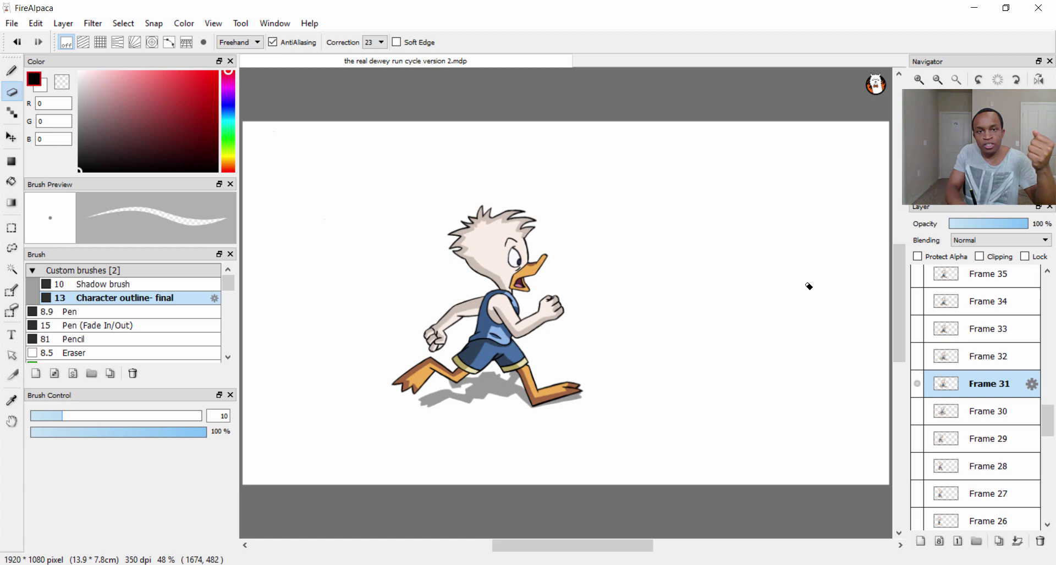
Re-enable onion skin and switch the canvas to Transparent Background, keeping onion skin on.
key("o")
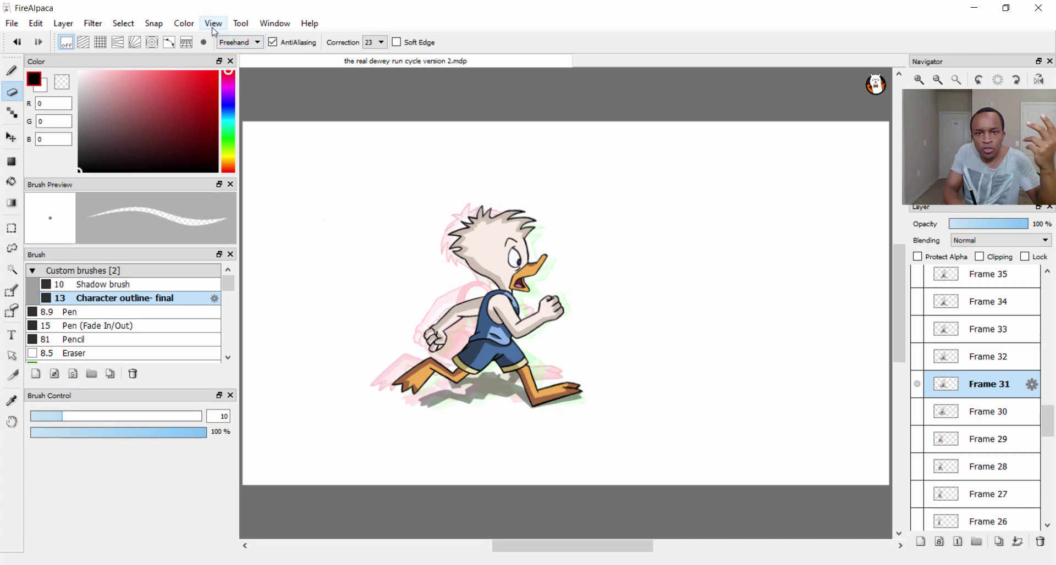
left_click(213, 23)
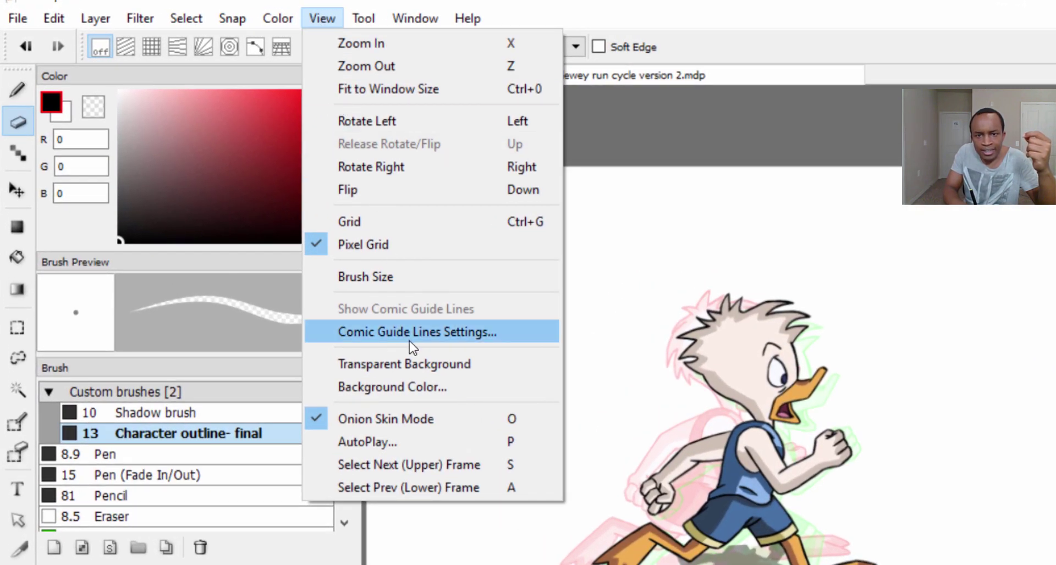
left_click(406, 364)
left_click(321, 22)
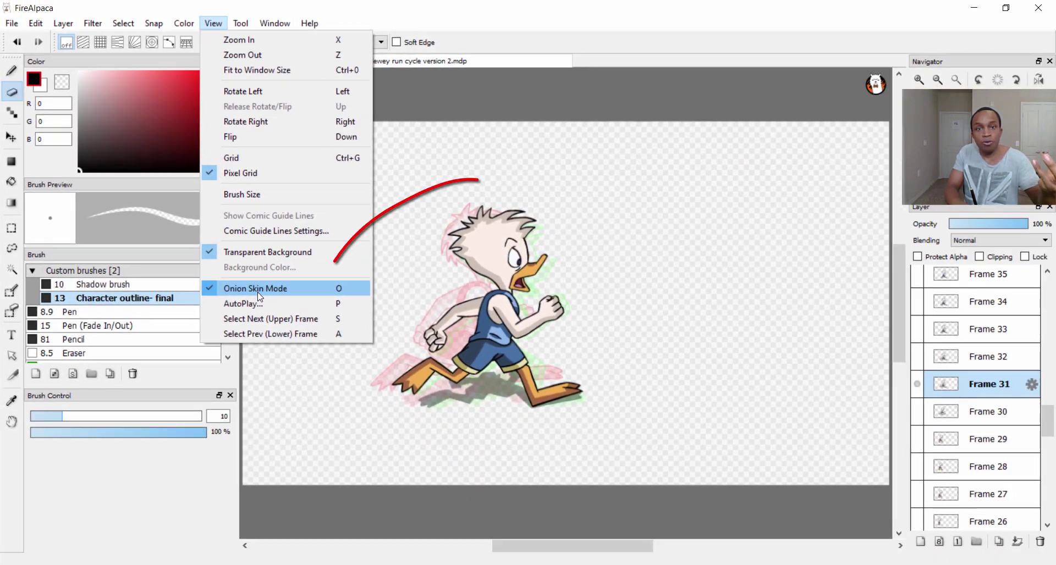
left_click(251, 97)
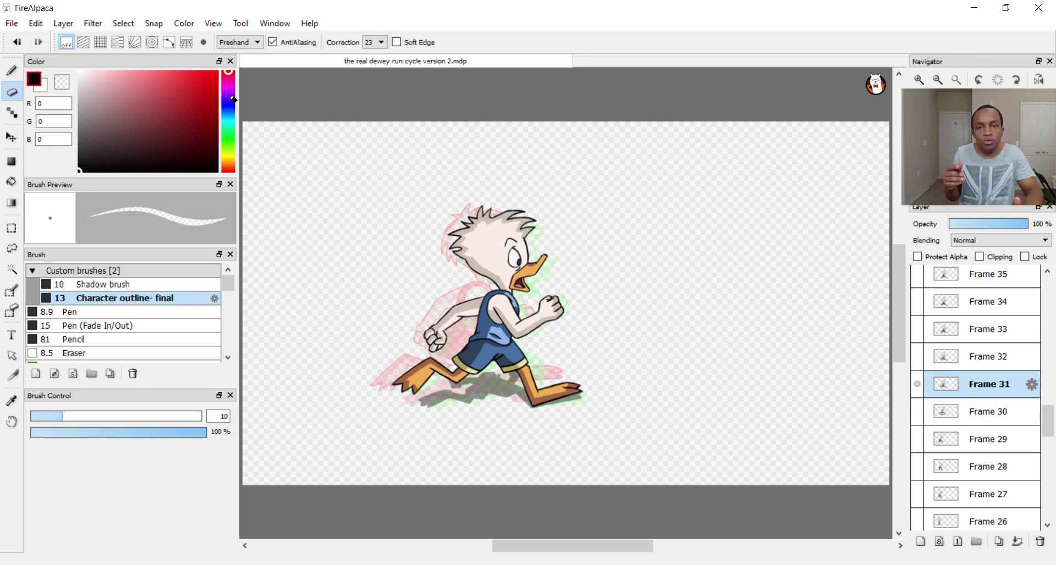
Export every frame layer in Onion Skin Mode to the Animated Image Sequence folder.
left_click(11, 23)
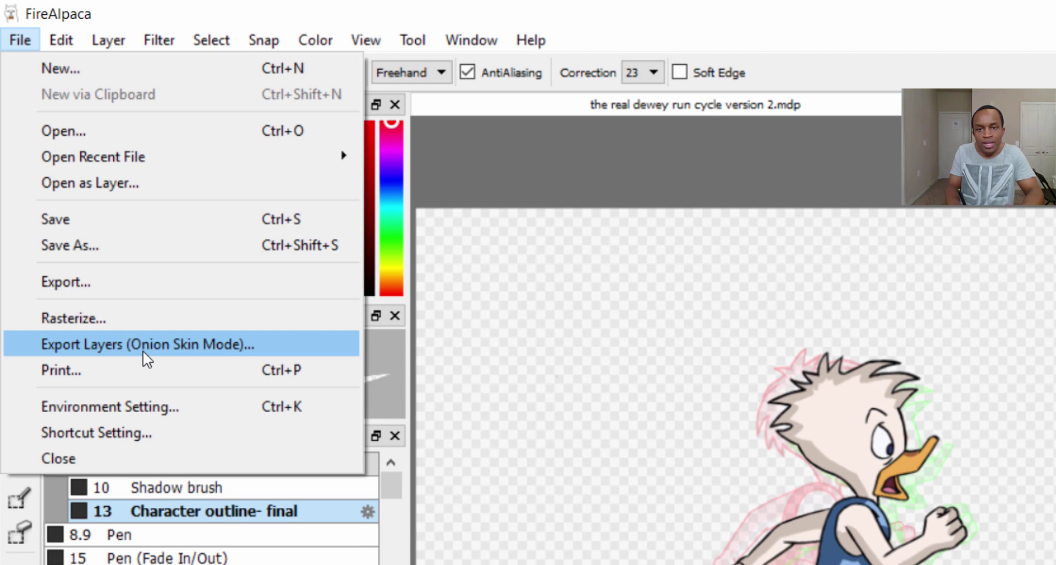
left_click(144, 352)
left_click(330, 193)
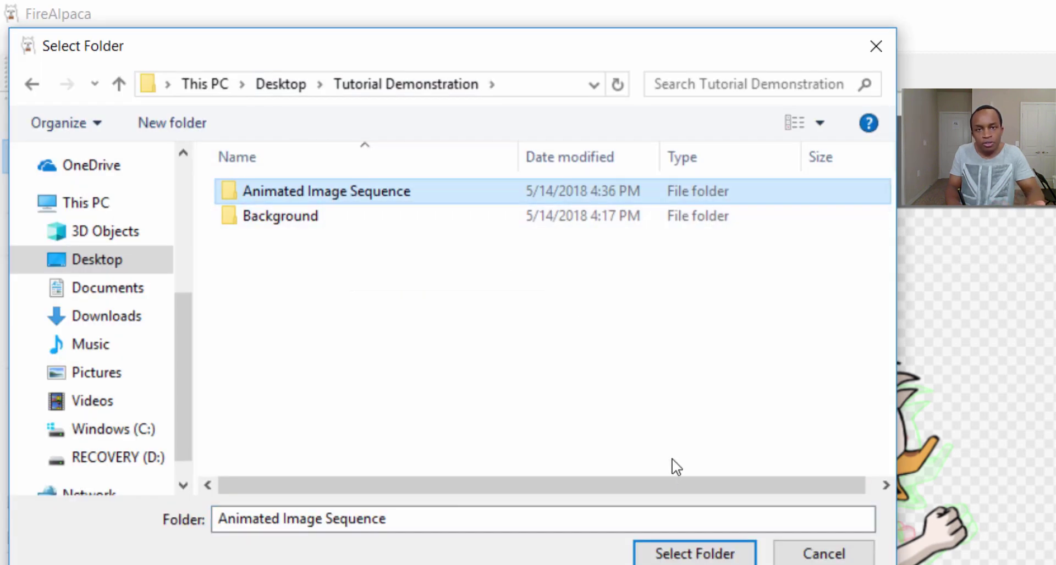
left_click(677, 554)
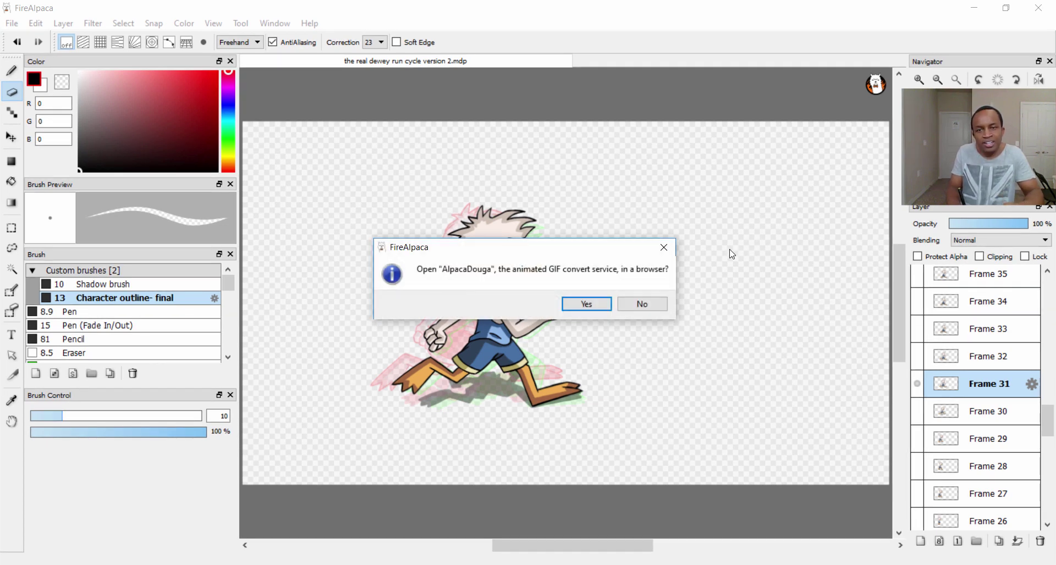
Decline the AlpacaDouga conversion and view exported frame 001 in Windows Photo Viewer.
left_click(641, 304)
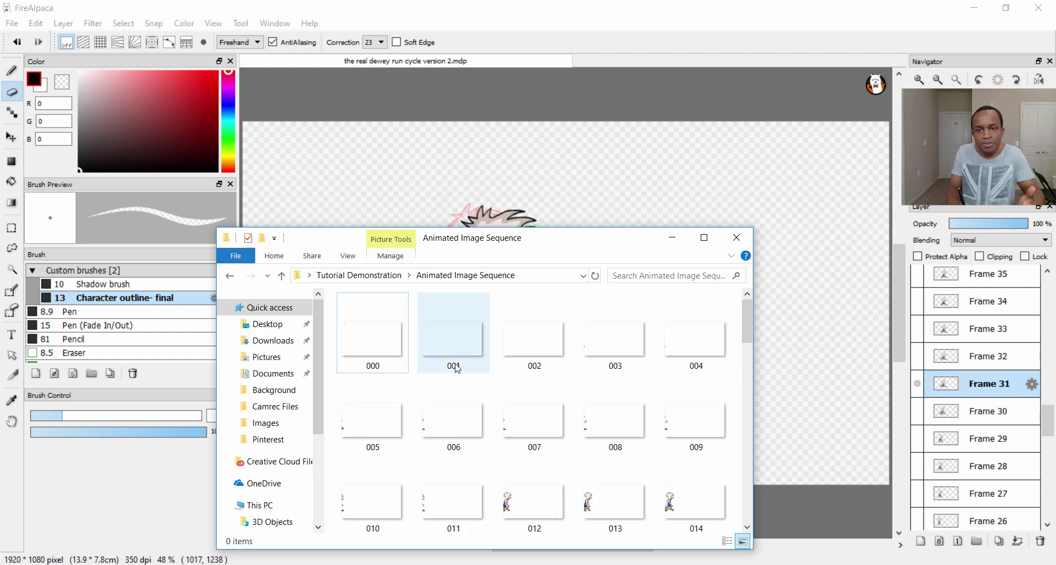
double_click(458, 352)
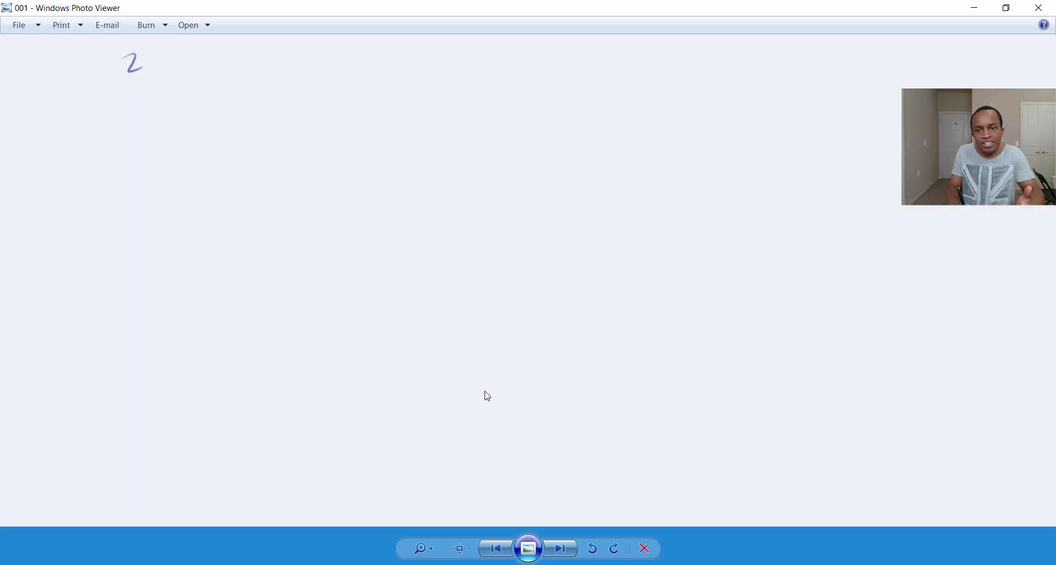
left_click(569, 553)
Step through the exported frames up to frame 030.
double_click(568, 553)
triple_click(569, 554)
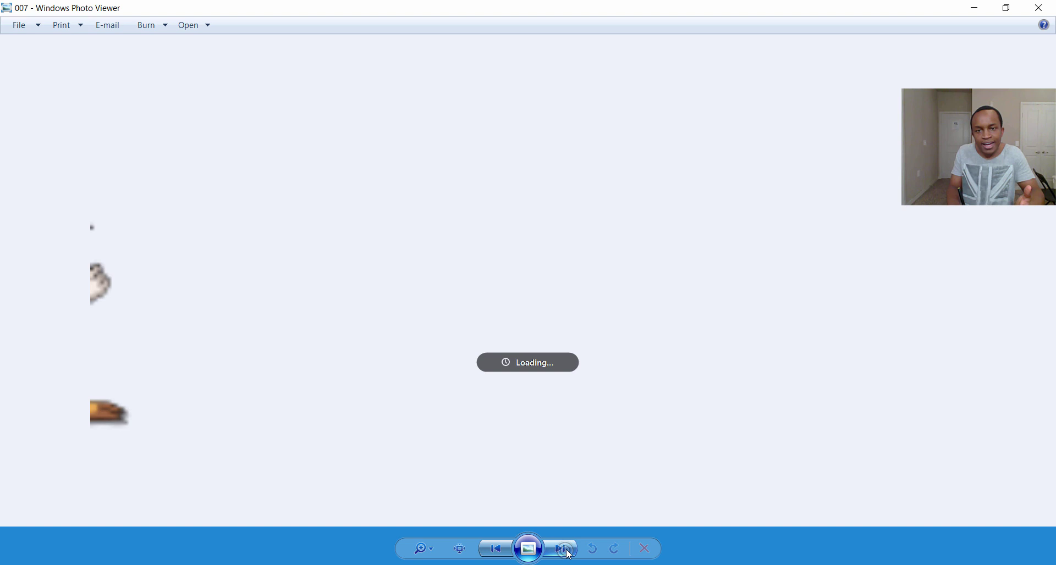
triple_click(570, 555)
double_click(570, 554)
triple_click(571, 553)
double_click(572, 553)
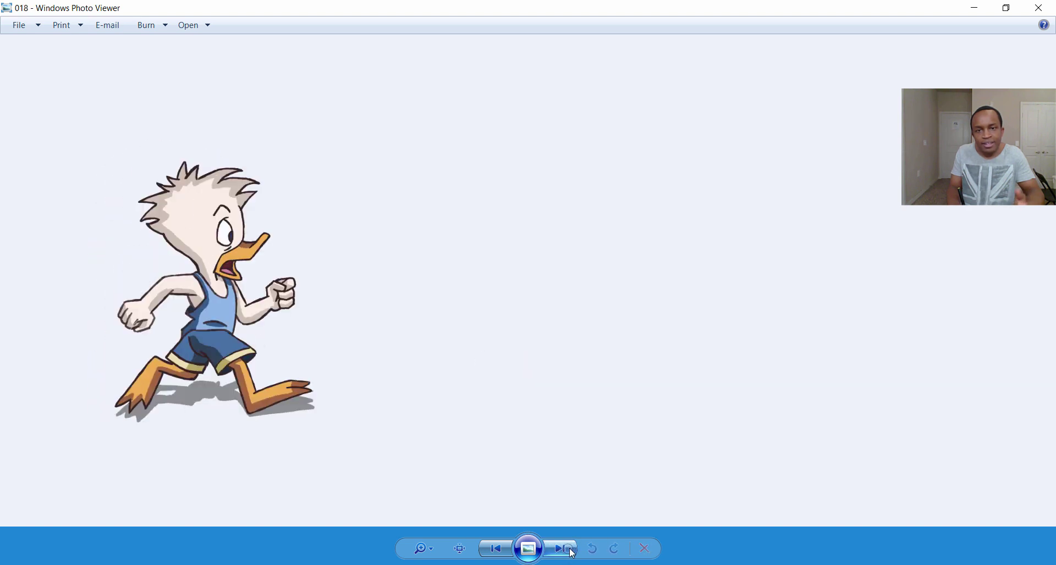
triple_click(573, 552)
triple_click(573, 553)
double_click(573, 545)
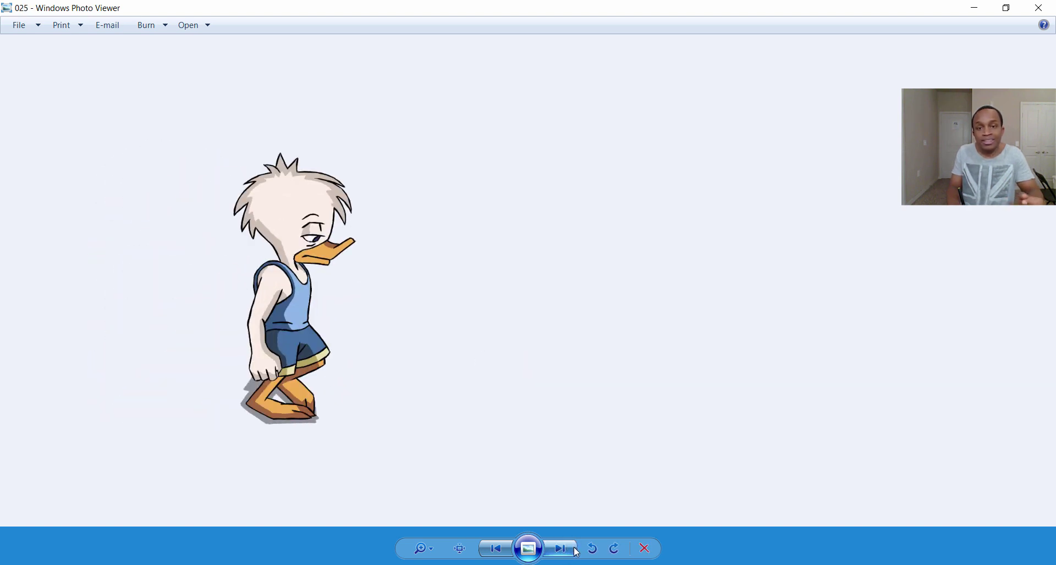
double_click(574, 546)
double_click(574, 546)
left_click(575, 546)
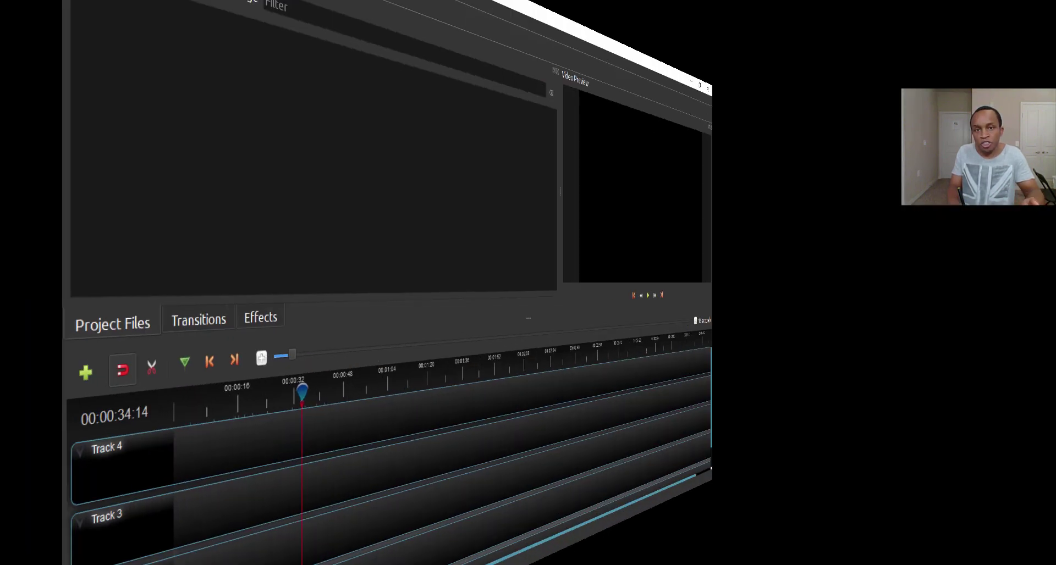
Import background 1.png from the Background folder, place it at Track 1's start and lengthen it.
left_click(15, 28)
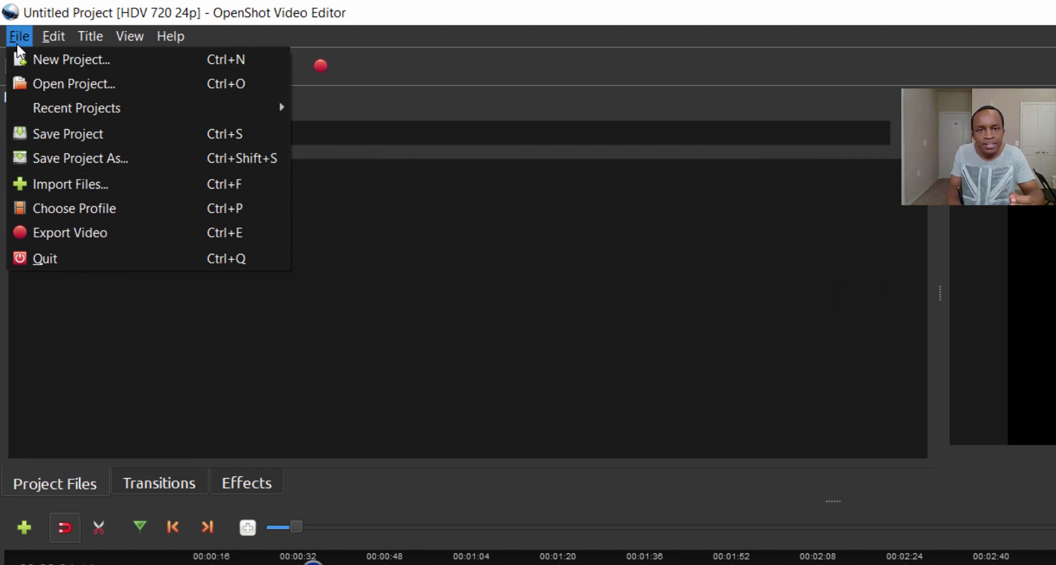
left_click(71, 184)
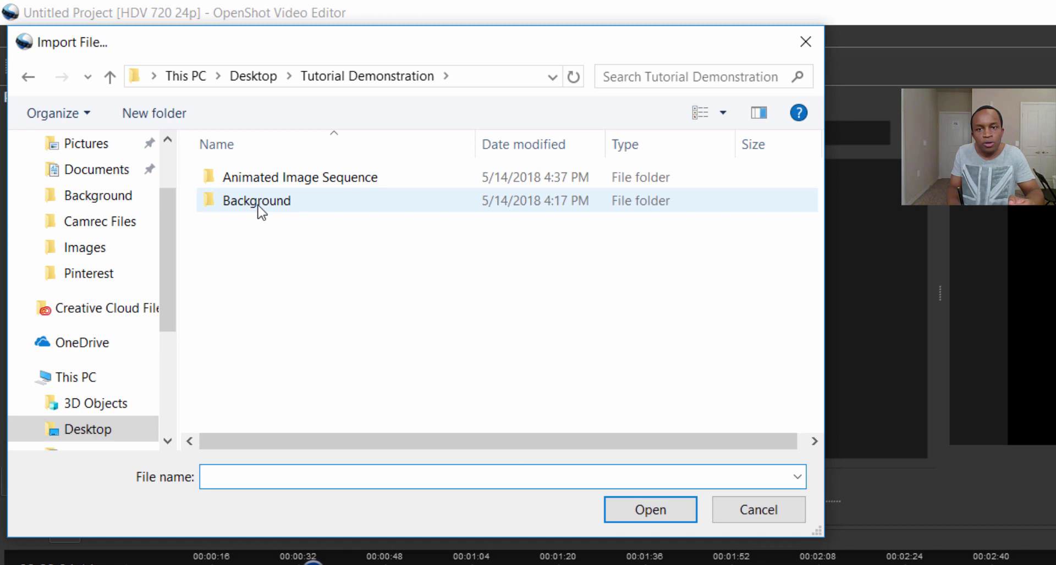
left_click(258, 202)
left_click(646, 512)
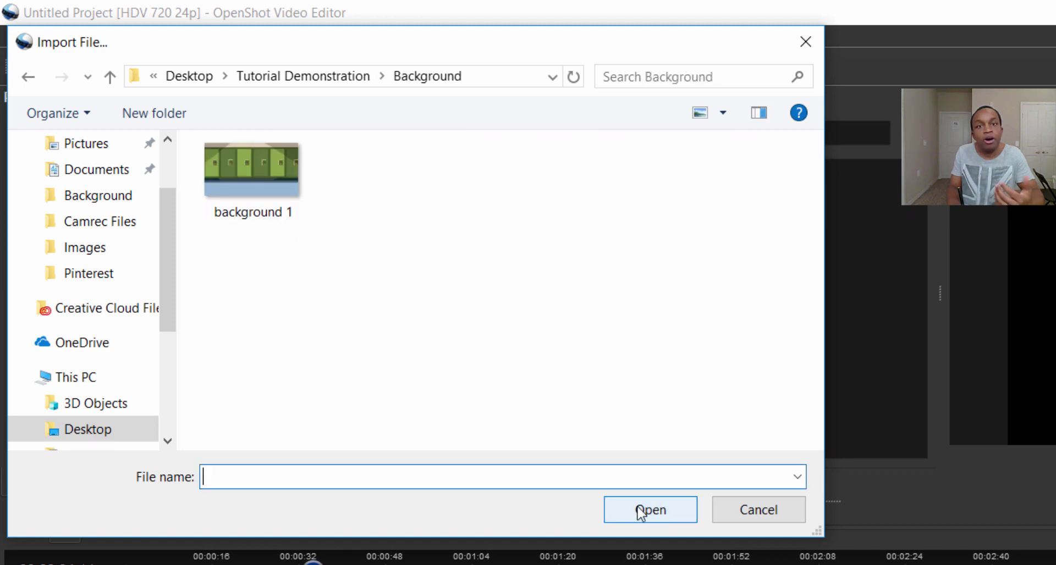
left_click(259, 182)
left_click(665, 517)
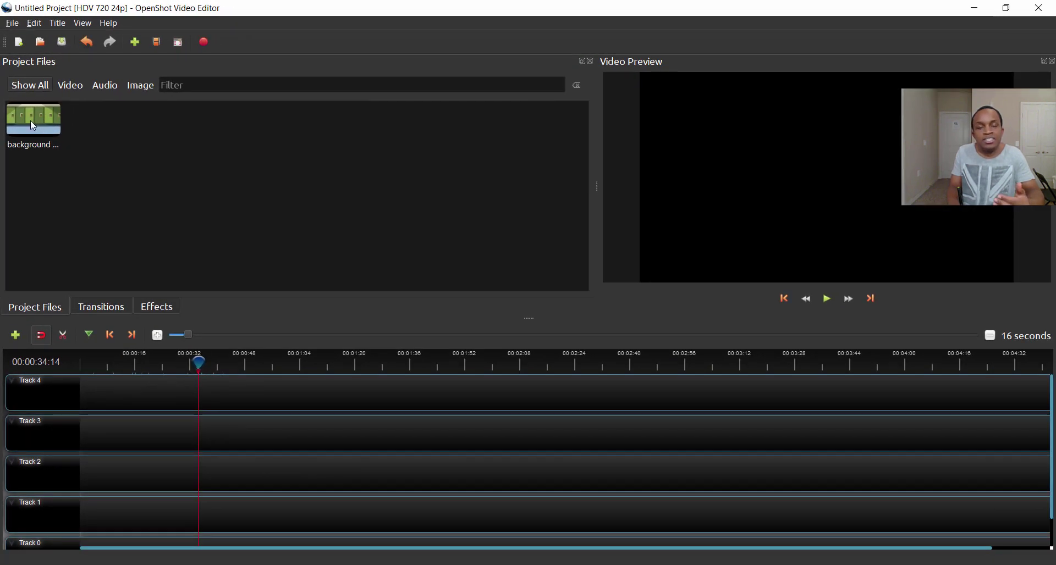
left_click_drag(33, 126, 209, 510)
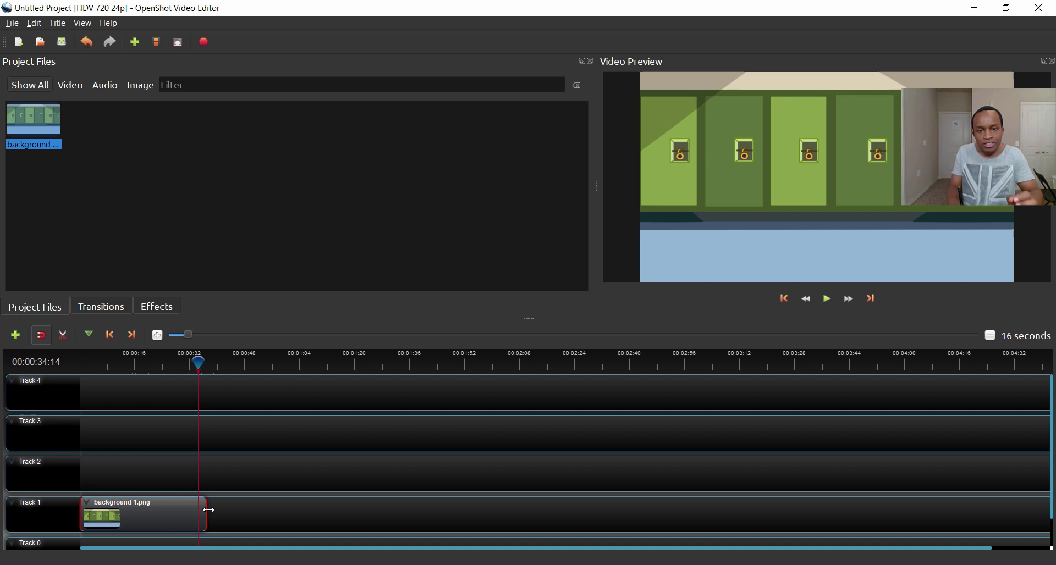
left_click_drag(199, 362, 137, 370)
Move the playhead to about 30 seconds and open Import Files in the Animated Image Sequence folder.
left_click(137, 368)
left_click(12, 23)
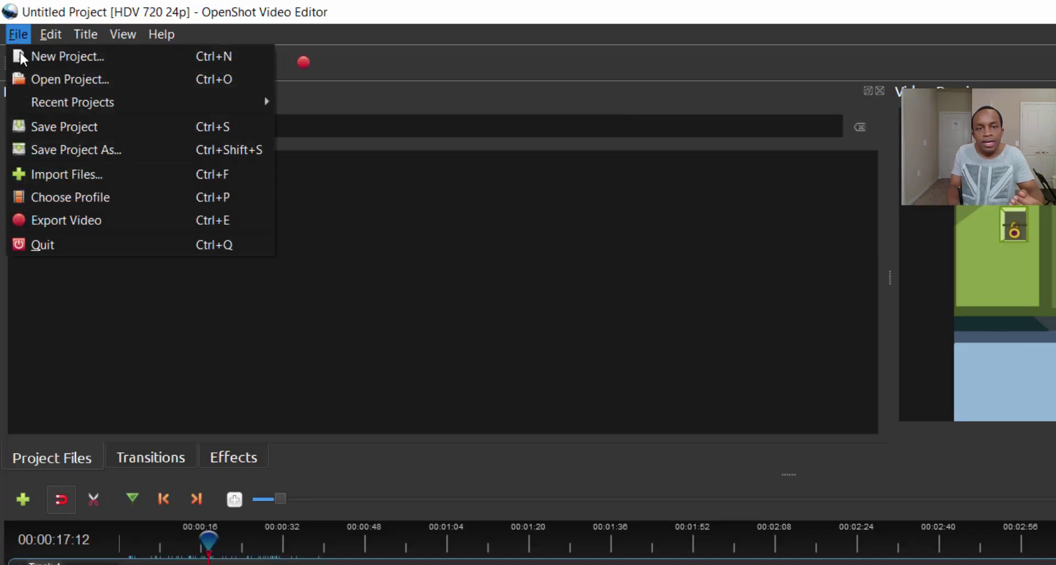
left_click(77, 174)
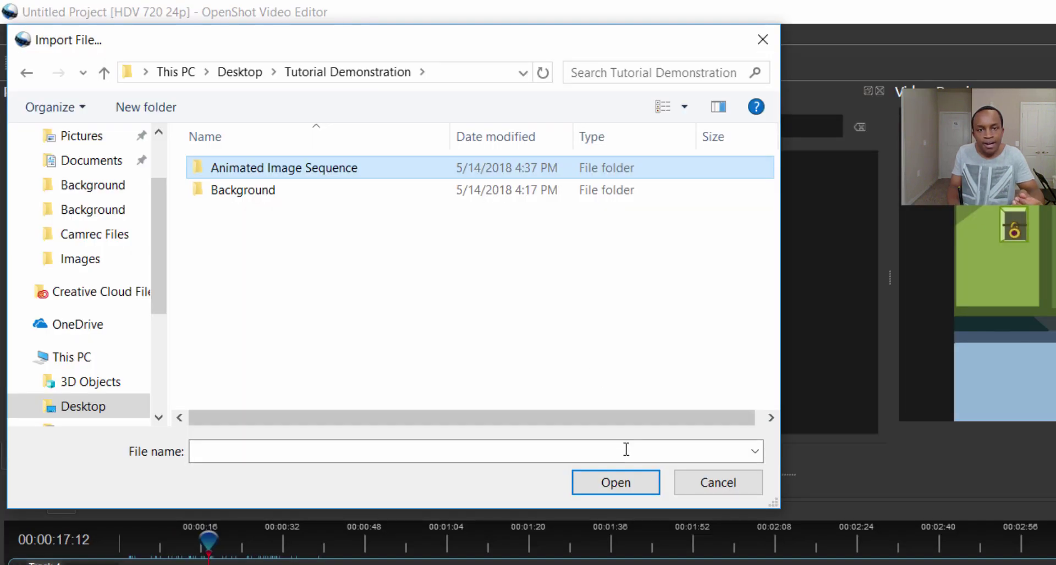
left_click(619, 487)
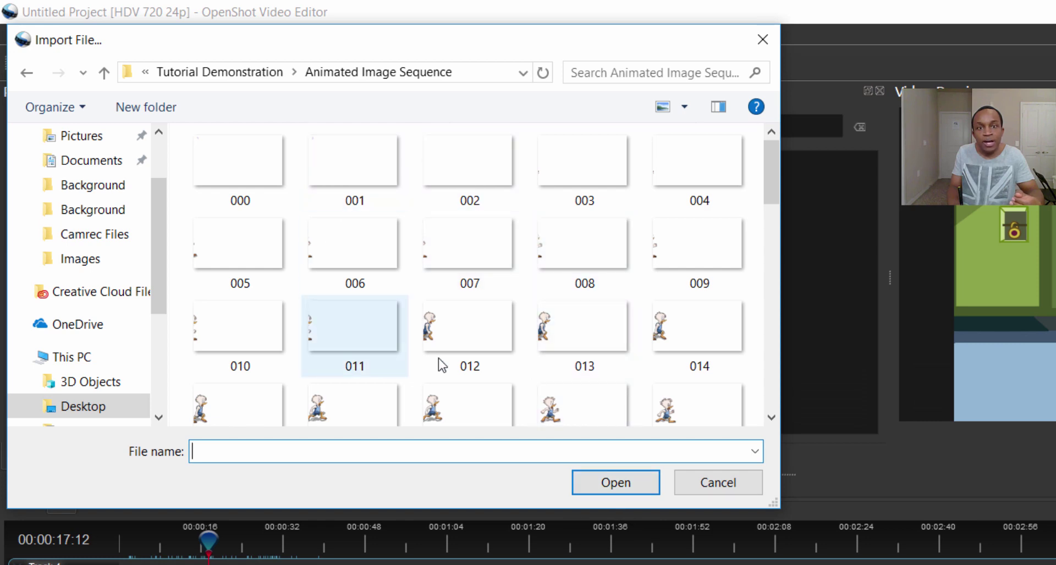
Select frames 000 through 073 and import them.
left_click_drag(771, 186, 795, 438)
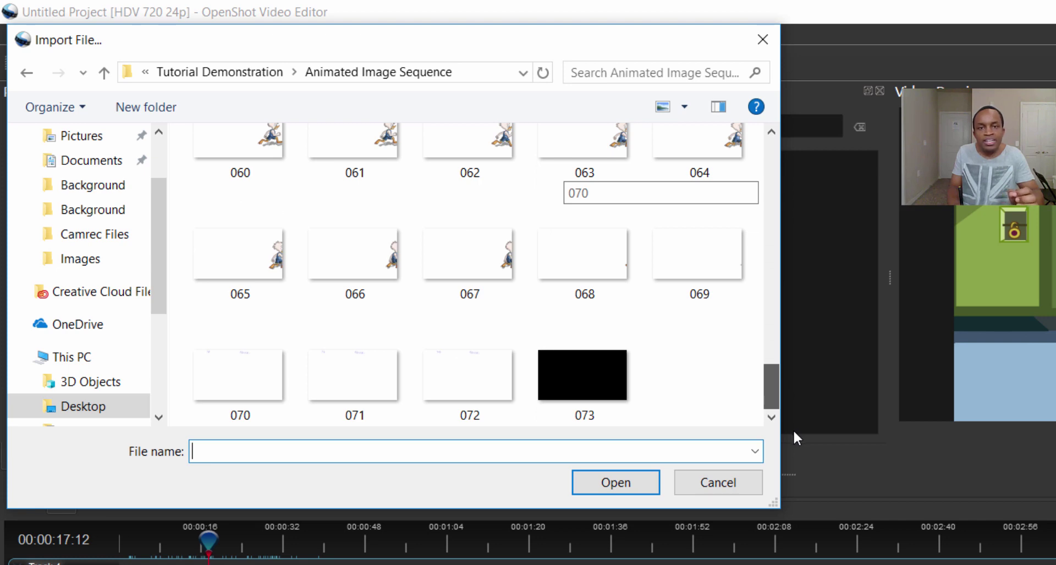
left_click_drag(793, 430, 750, 151)
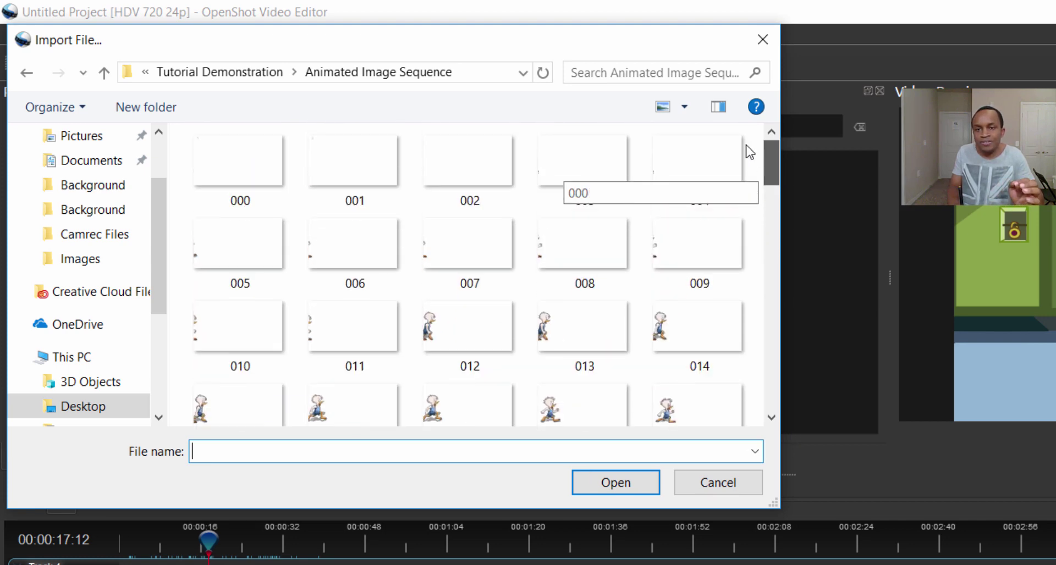
left_click(249, 179)
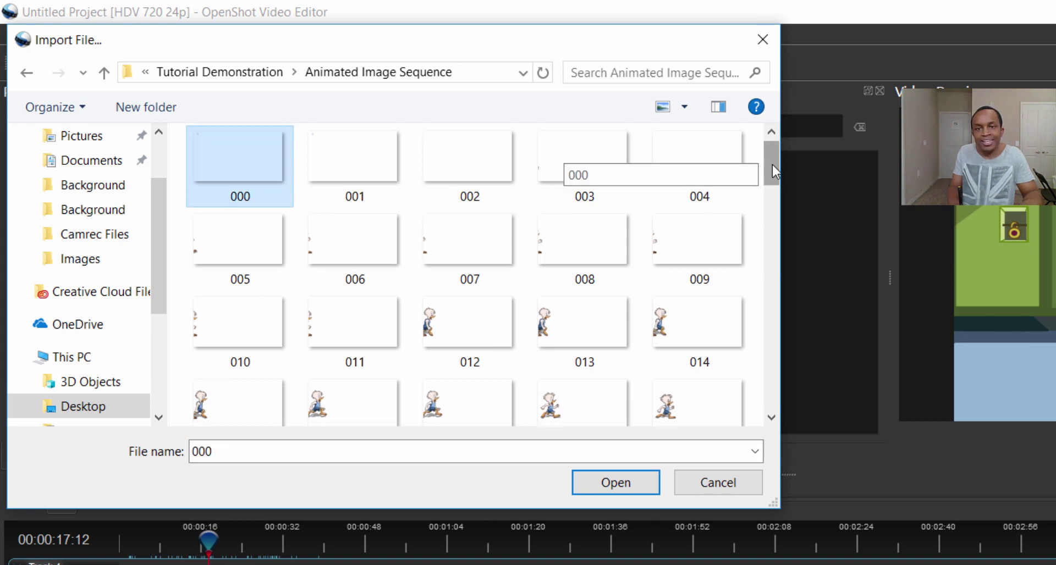
left_click_drag(772, 164, 794, 398)
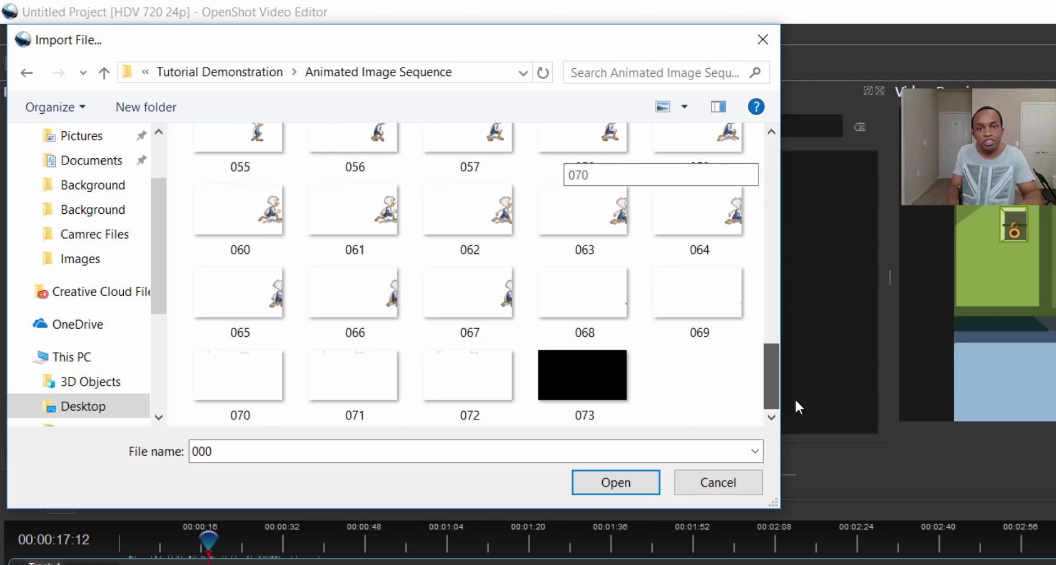
left_click(612, 385, "shift")
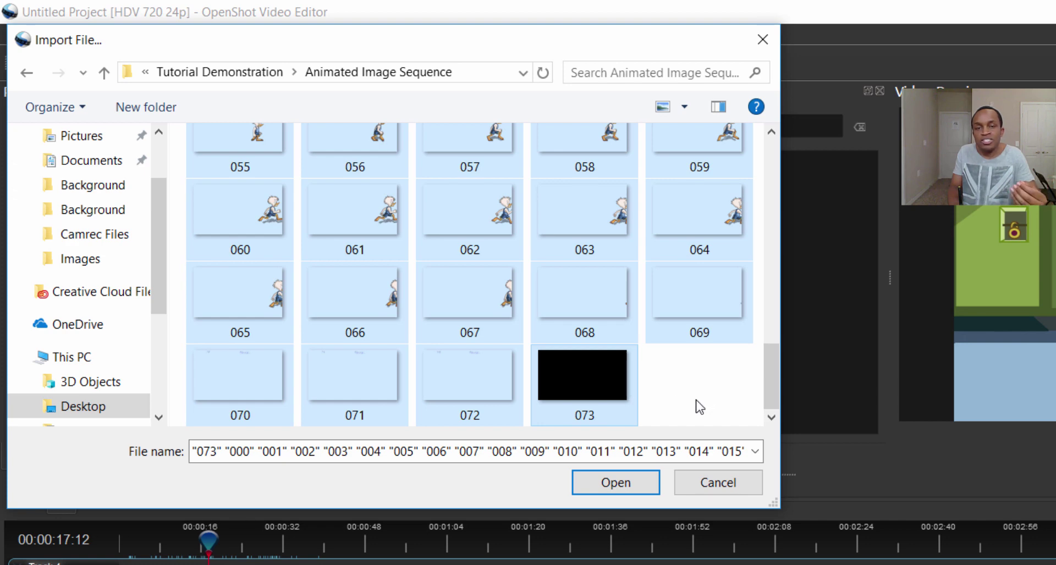
left_click_drag(772, 375, 741, 167)
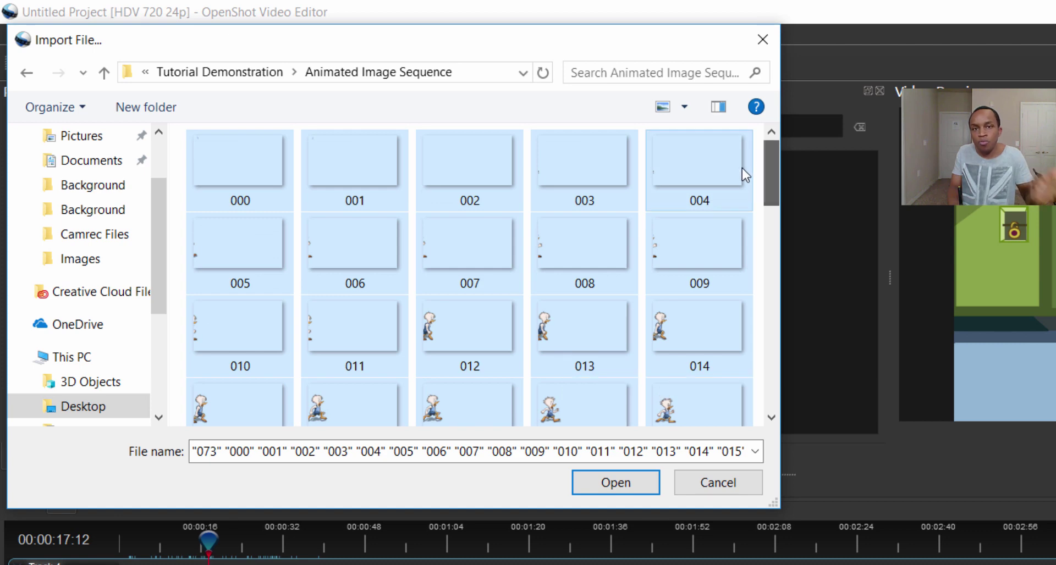
left_click(626, 489)
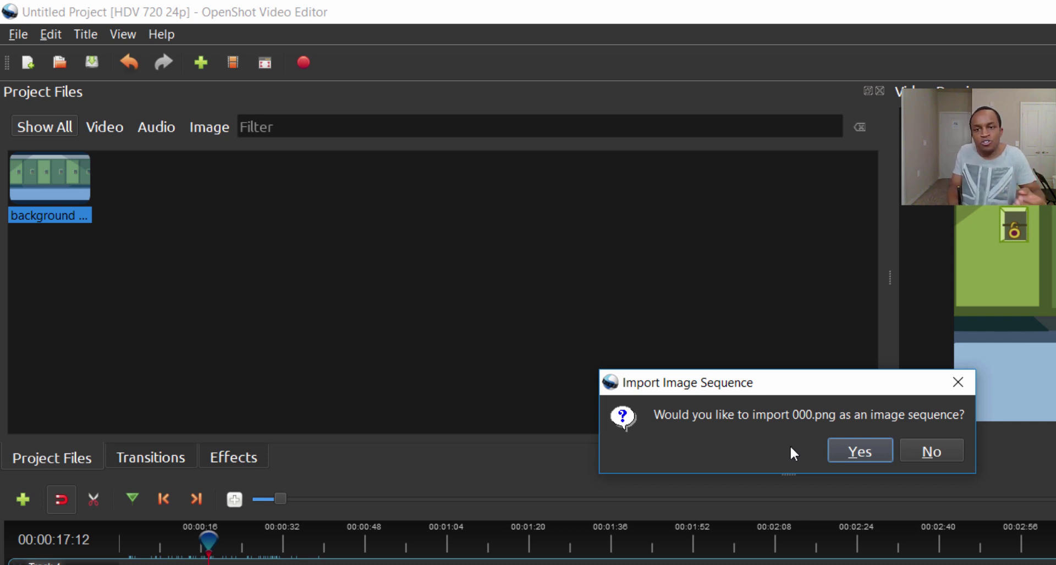
Import the frames as one image sequence and place the Animated Image clip on Track 2.
left_click(876, 452)
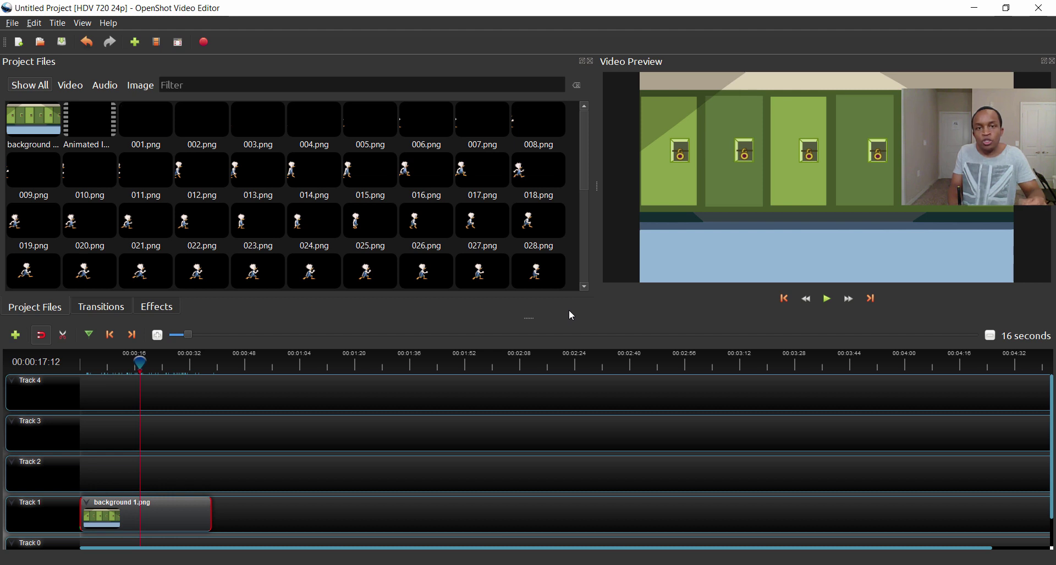
left_click_drag(586, 170, 603, 280)
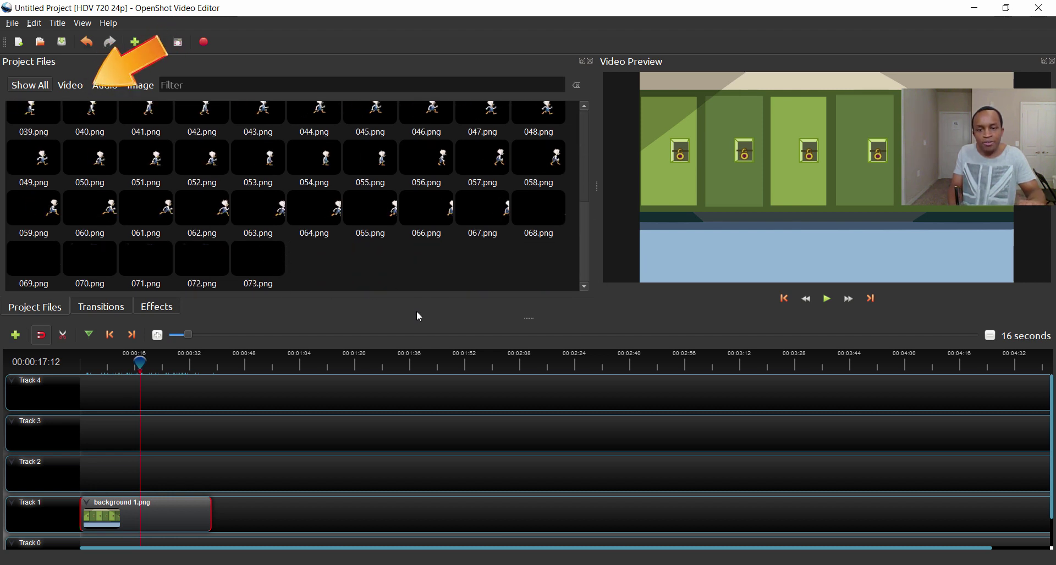
left_click(70, 84)
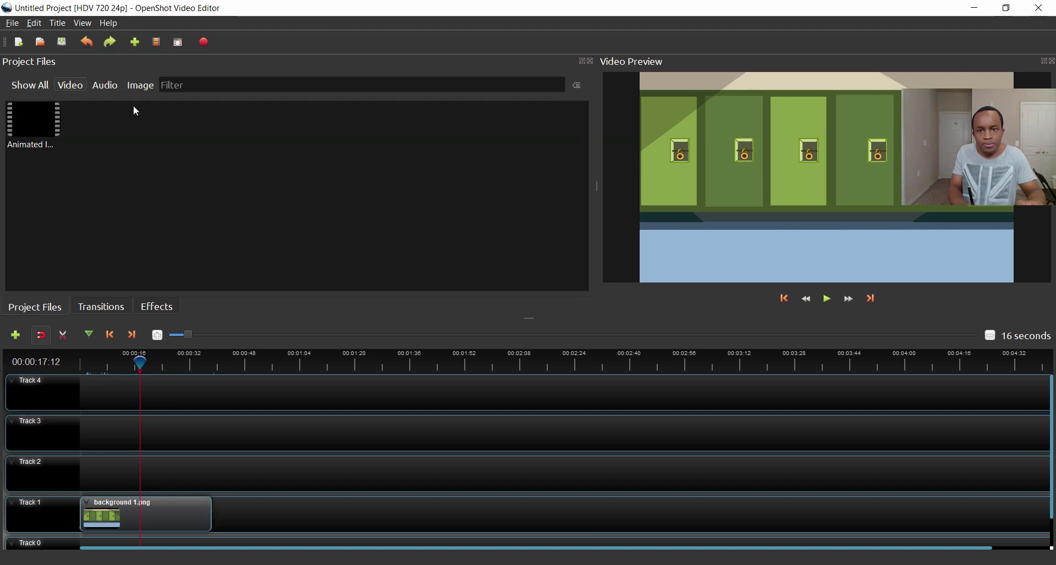
left_click_drag(45, 128, 118, 473)
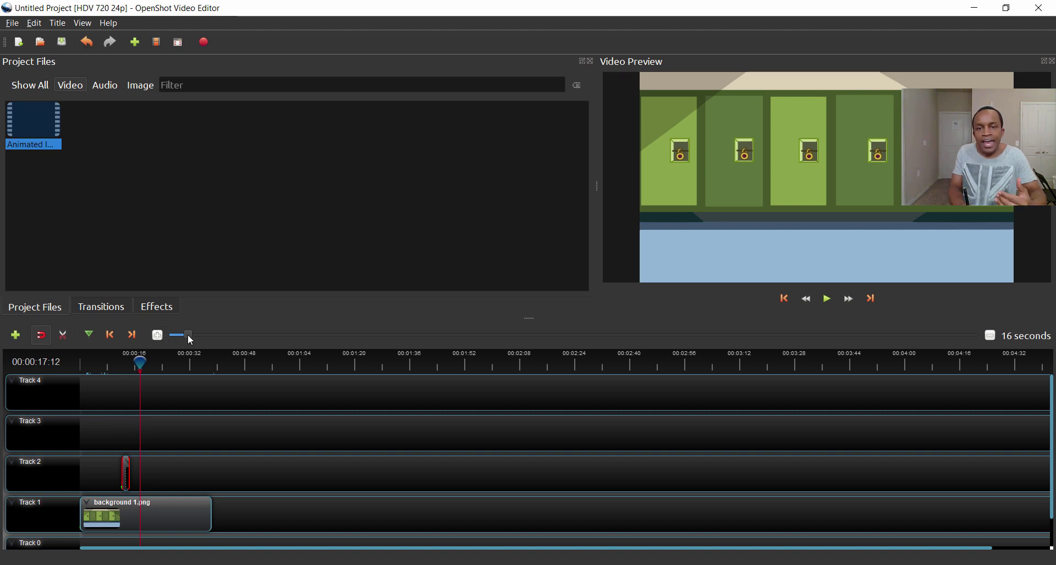
Zoom the timeline to 1-second scale and move the run-cycle clip to Track 2's start.
left_click(172, 336)
left_click(170, 334)
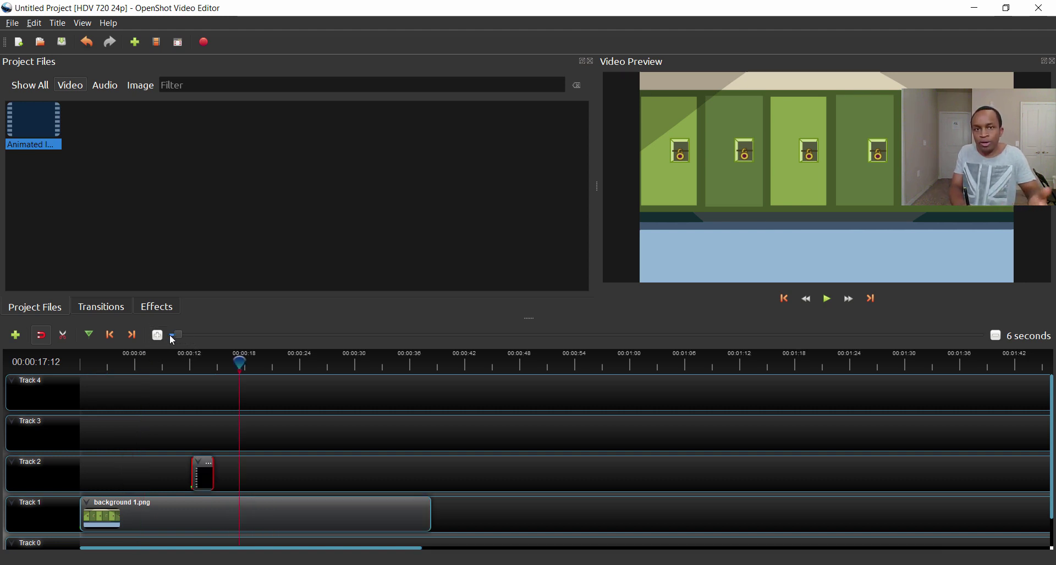
left_click(170, 335)
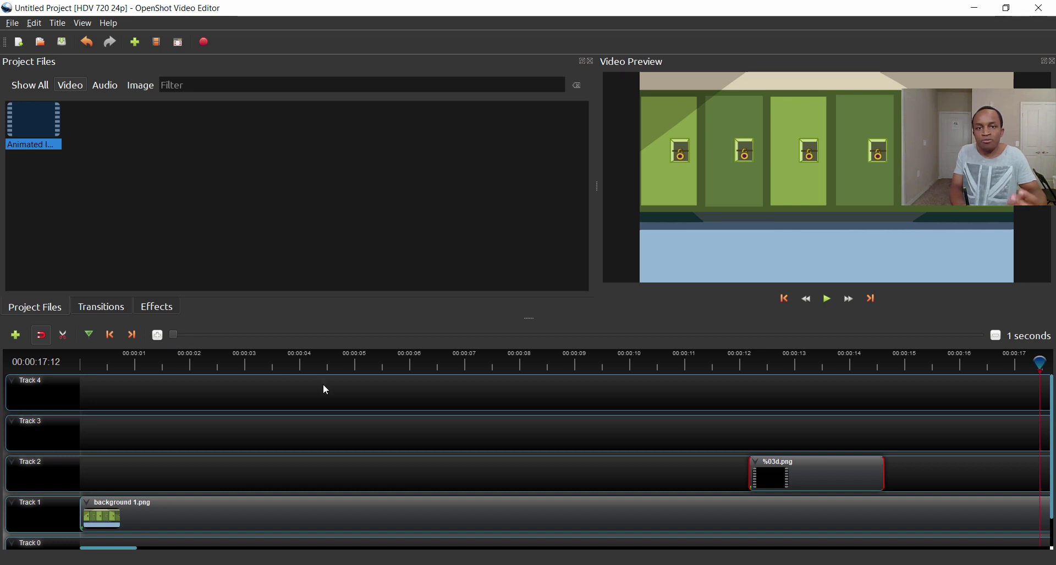
left_click_drag(807, 476, 160, 472)
Paste two more copies of the run-cycle clip and butt all three back to back.
left_click(262, 365)
key("ctrl+v")
left_click(275, 365)
left_click(454, 364)
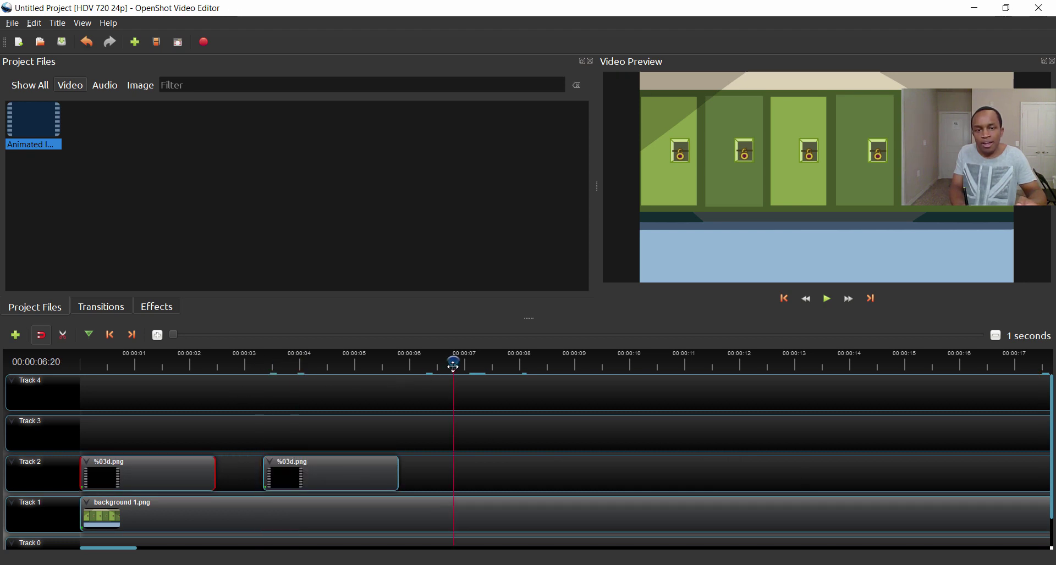
key("ctrl+v")
left_click_drag(311, 480, 279, 482)
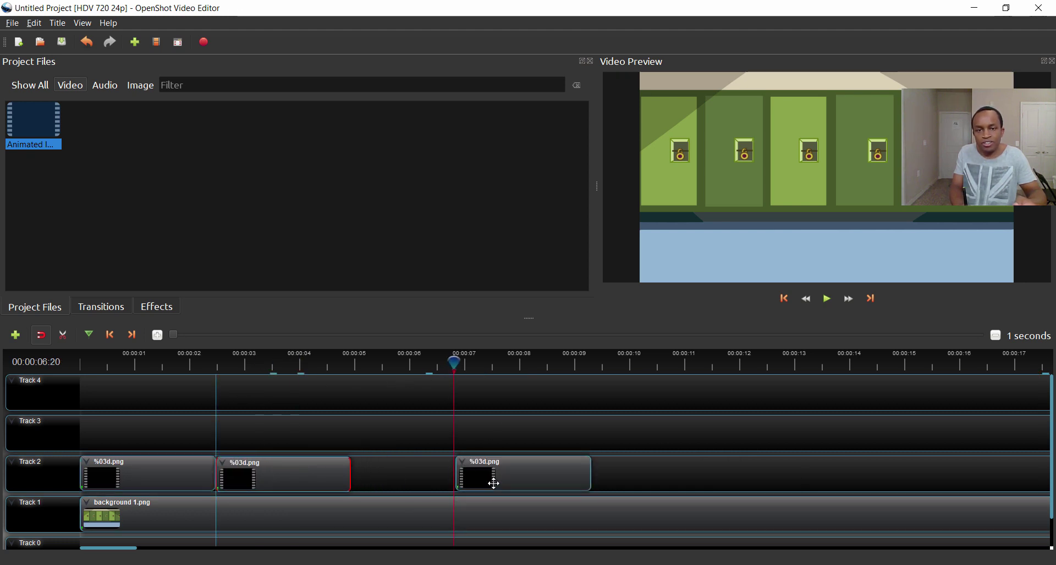
left_click_drag(493, 483, 393, 482)
left_click_drag(488, 352, 504, 357)
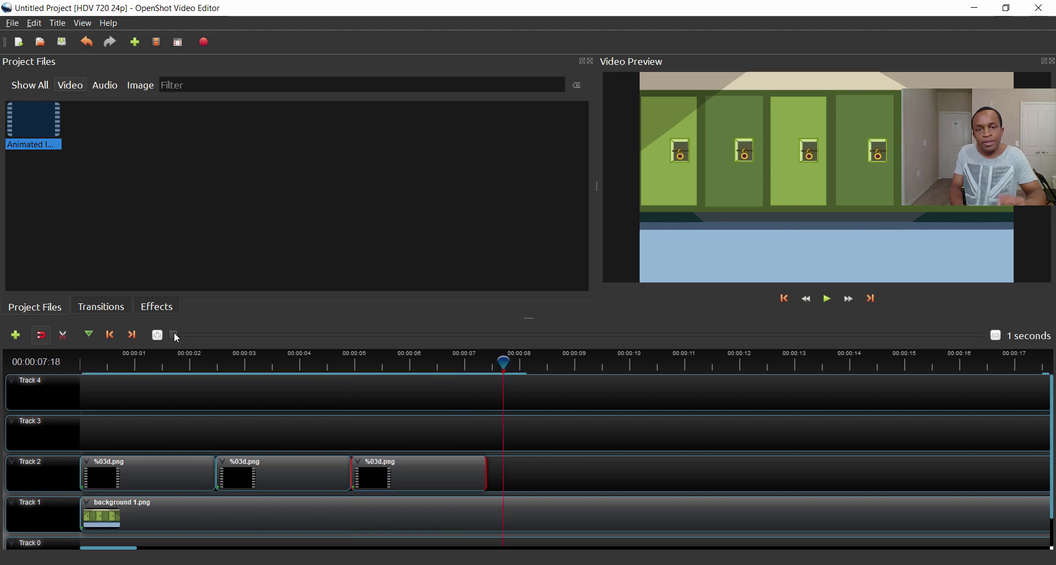
Trim the background clip's right edge to about 8 seconds.
left_click(185, 334)
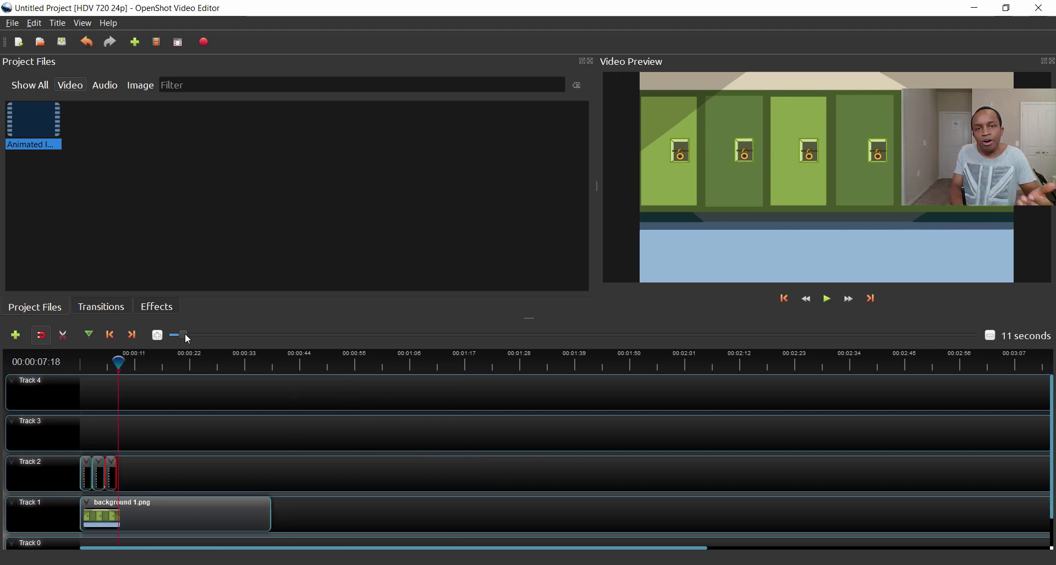
left_click(185, 334)
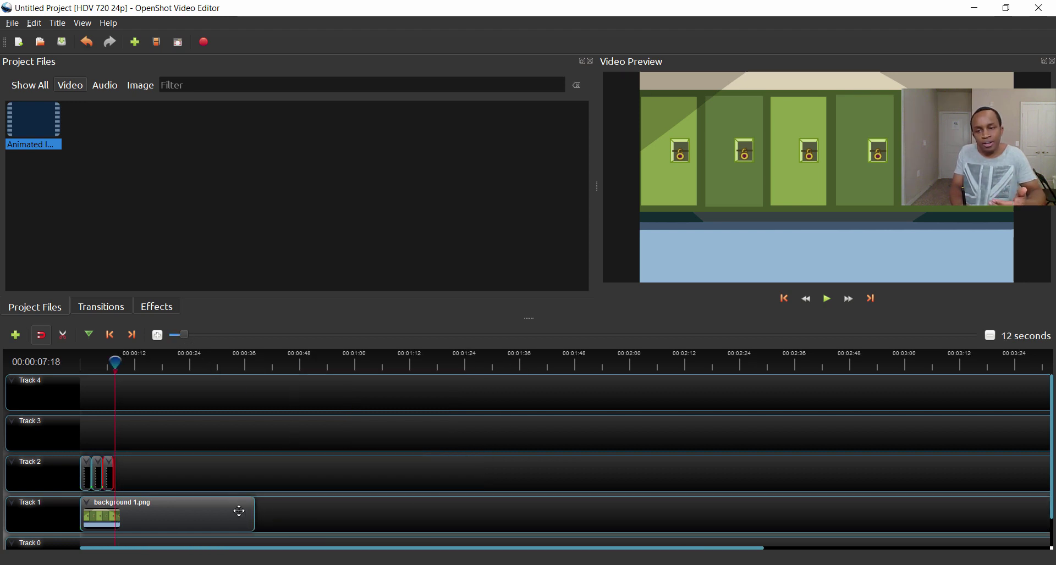
left_click_drag(251, 515, 118, 512)
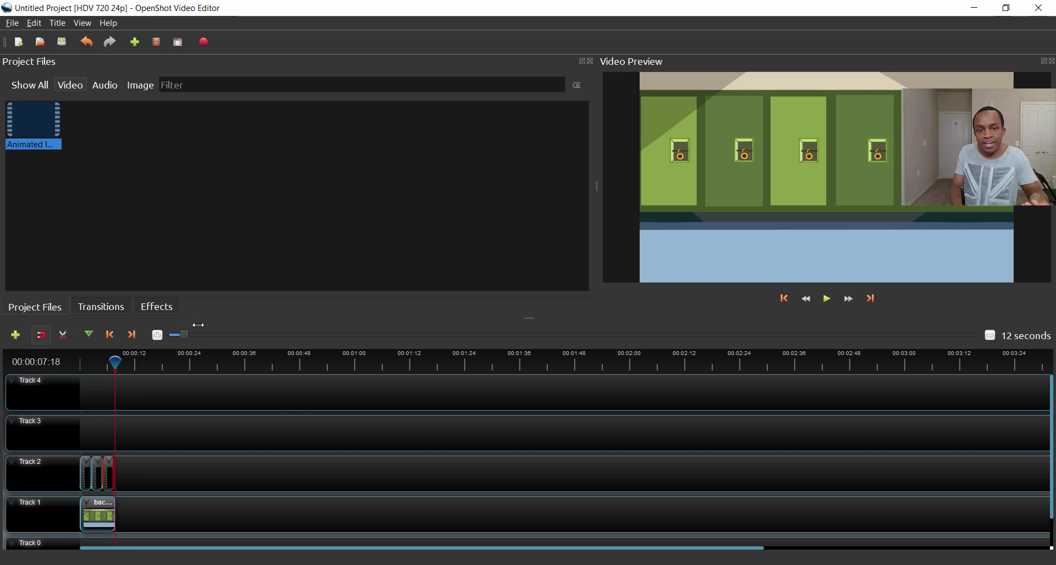
left_click(174, 336)
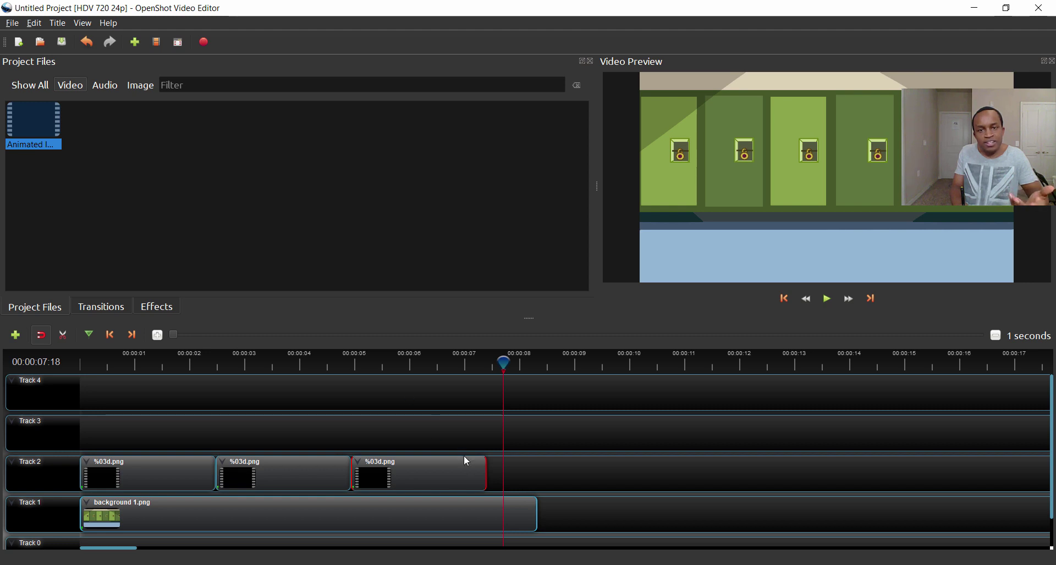
Trim background 1.png to end with the third run cycle and open the export's advanced profile settings.
left_click_drag(536, 509, 485, 511)
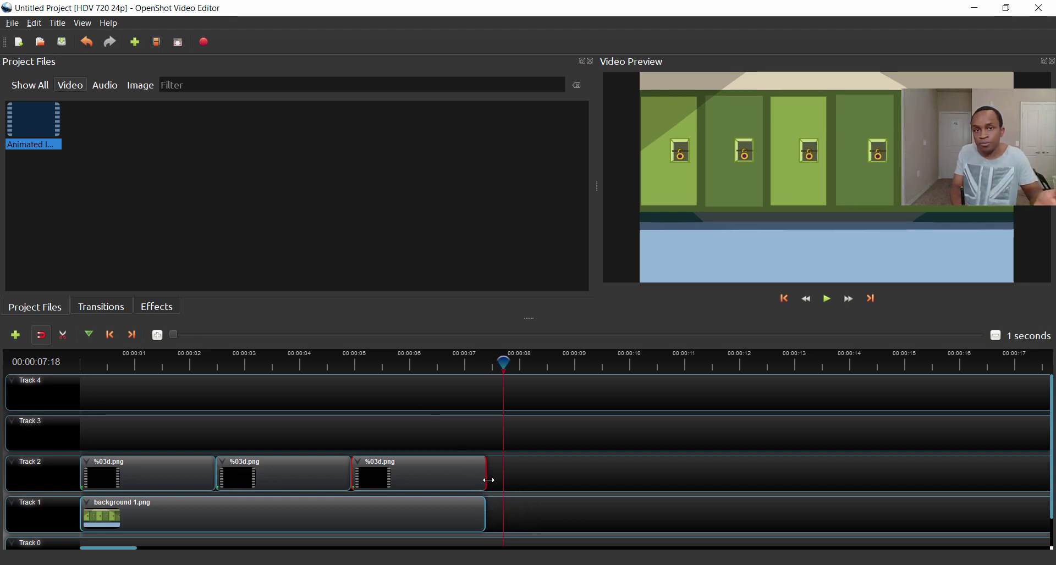
left_click(204, 44)
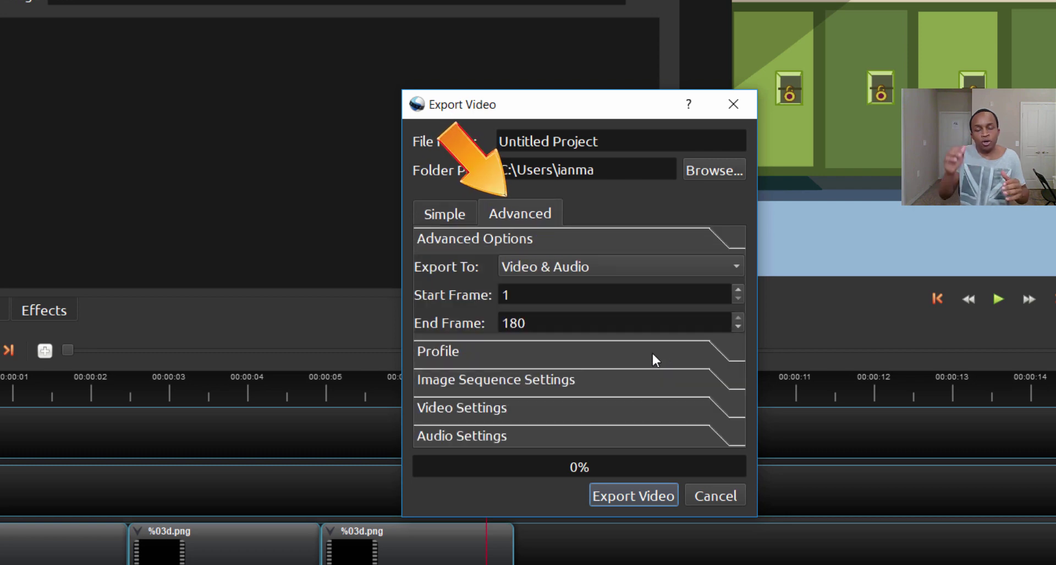
left_click(652, 351)
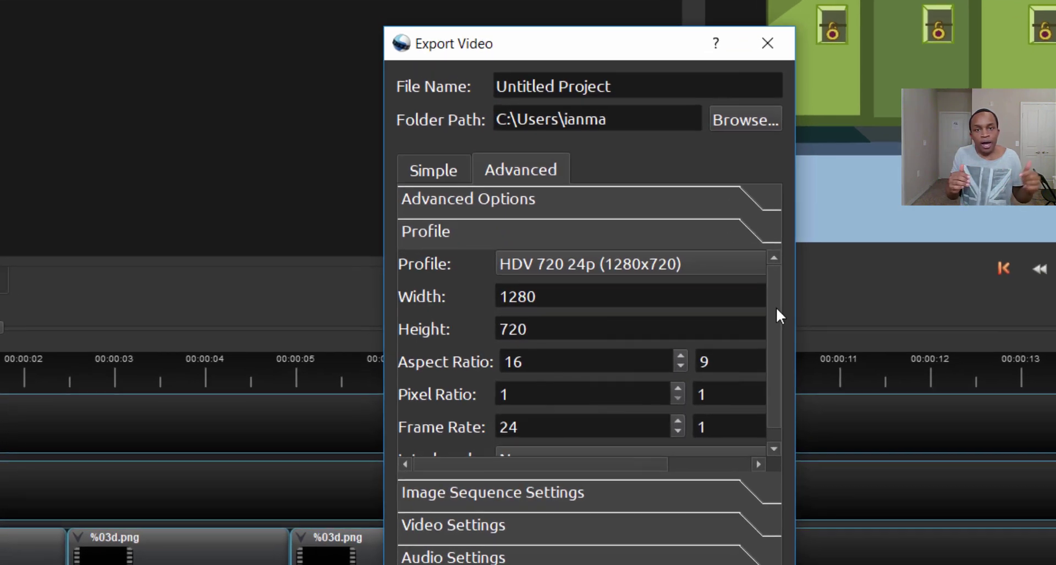
scroll(739, 374, "down", 1)
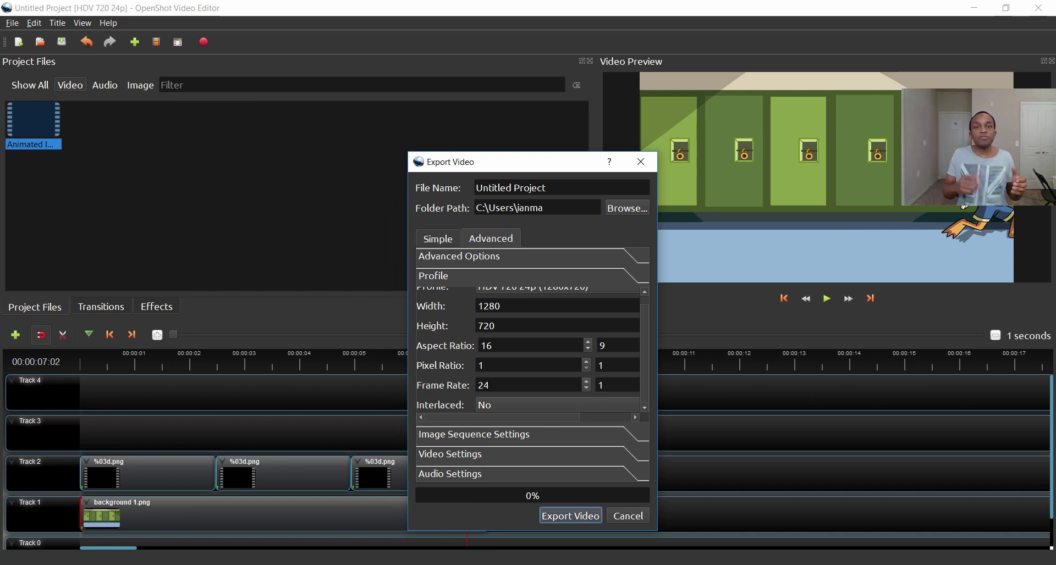
Set Tutorial Demonstration as the destination folder and export 'Tutorial Run Cycle Demo' as MP4.
left_click(627, 208)
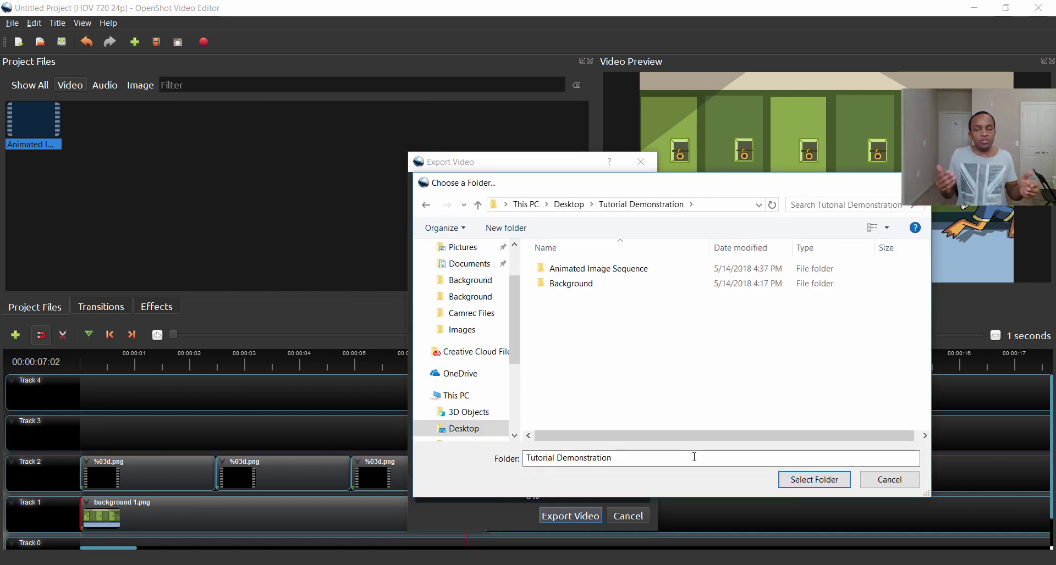
left_click(792, 479)
left_click(581, 519)
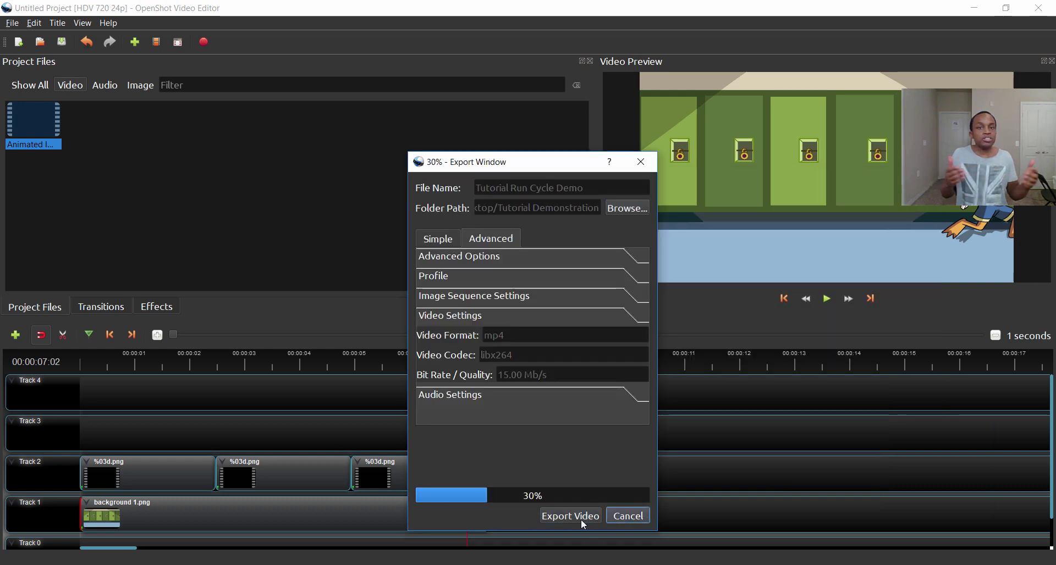